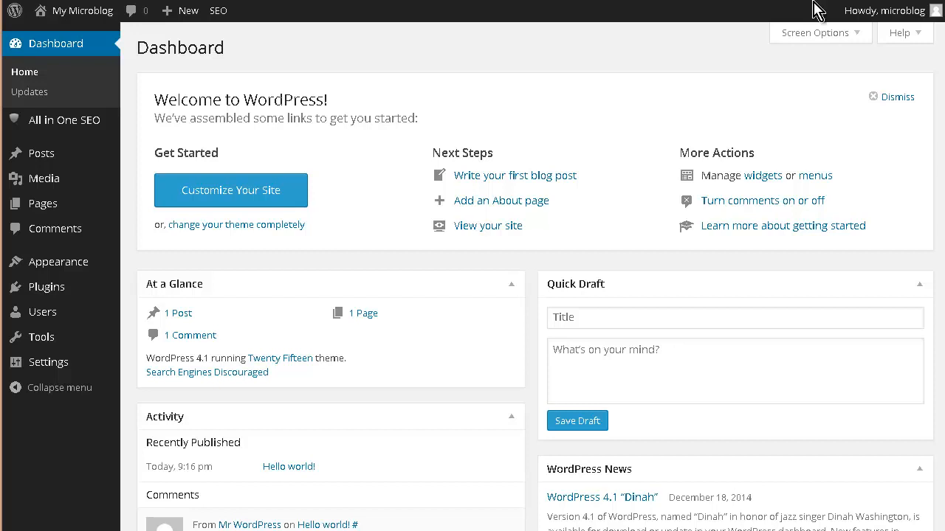
- View the public front page of the microblog site from header to footer and return to the dashboard
mouse_move(71, 17)
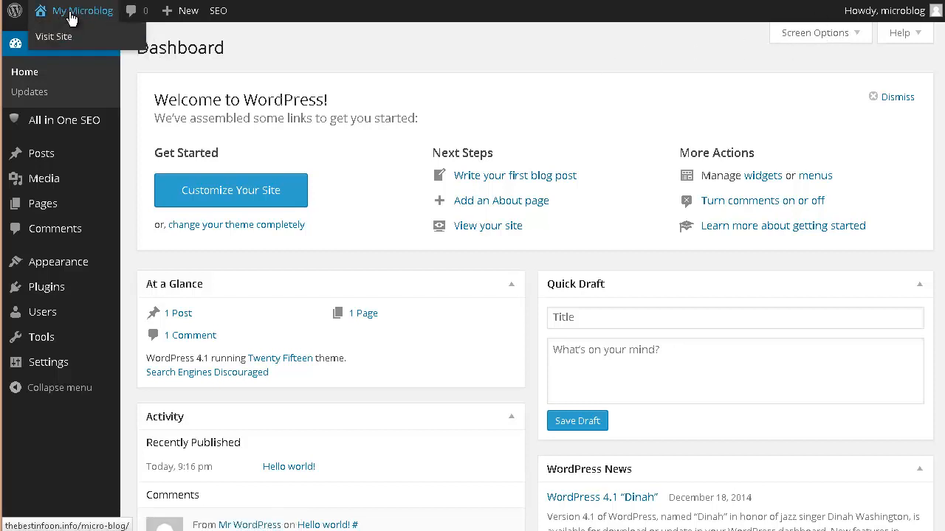
click(449, 244)
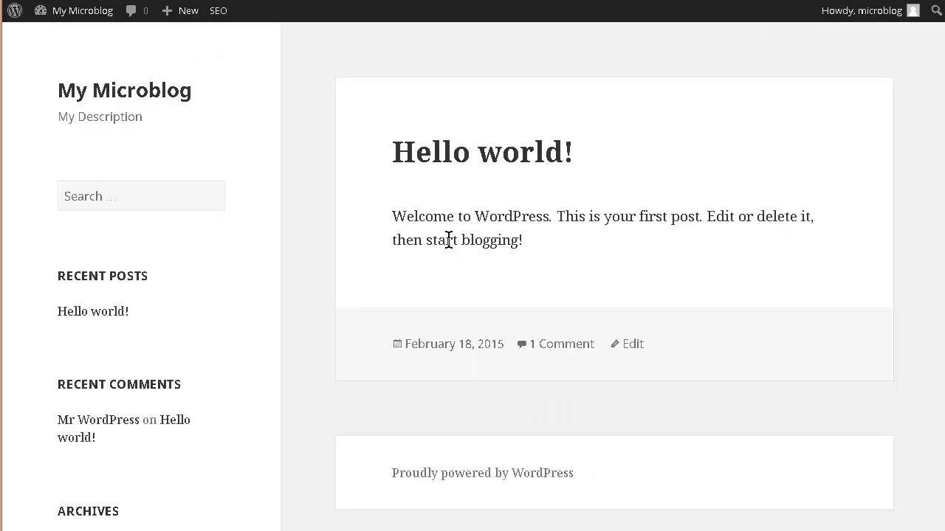
scroll(502, 386, down, 5)
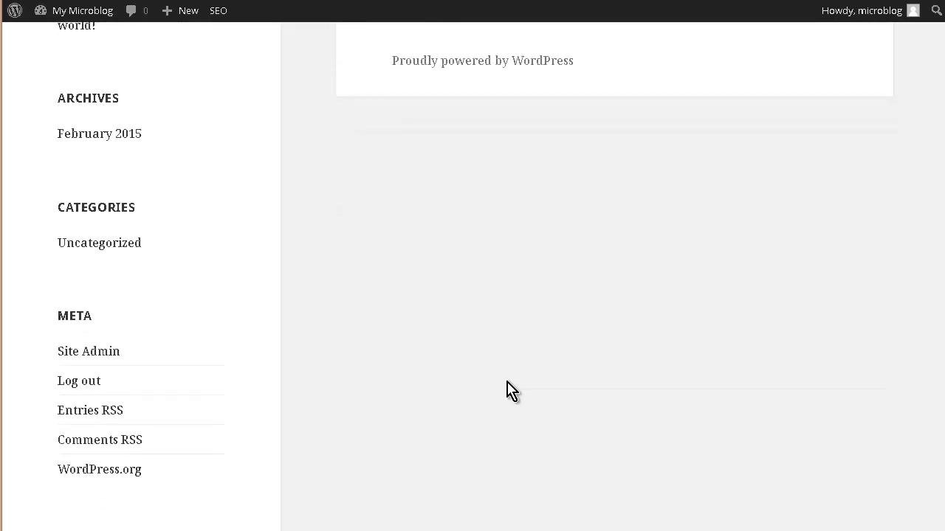
scroll(509, 395, up, 5)
mouse_move(83, 13)
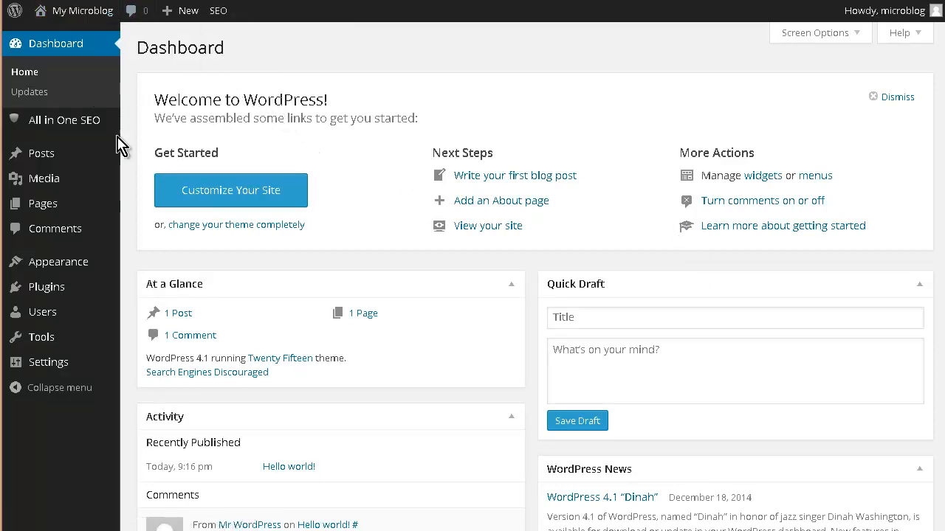
- Move the sample "Hello world!" post to the trash
mouse_move(26, 158)
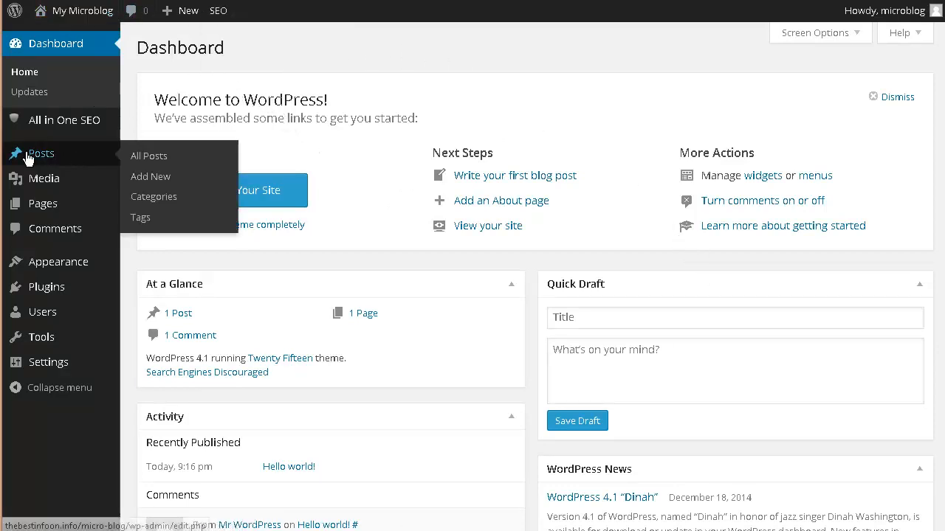
click(462, 234)
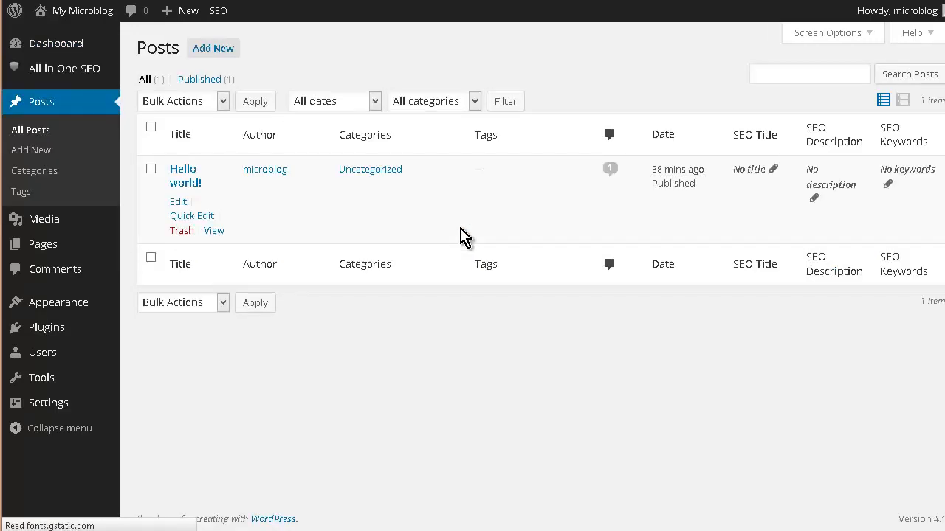
click(181, 231)
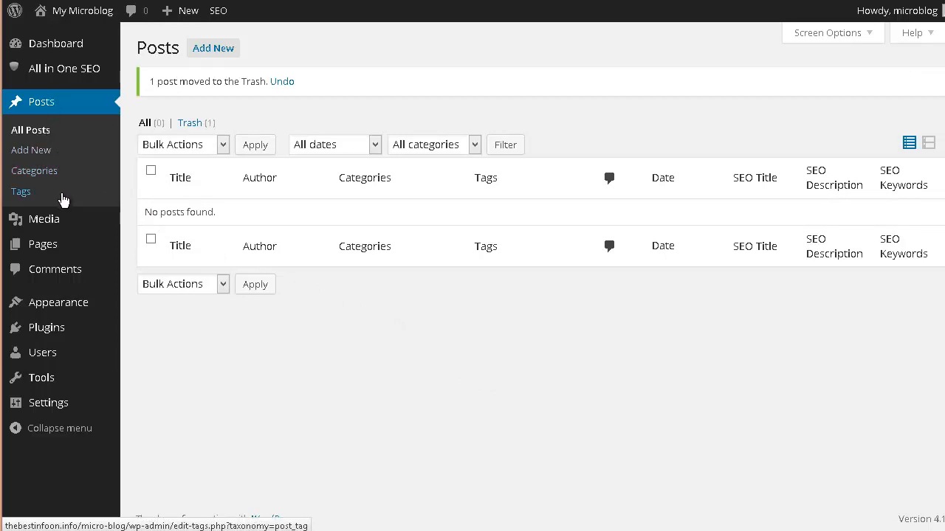
- Move the "Sample Page" page to the trash and check the site's comments list
mouse_move(112, 251)
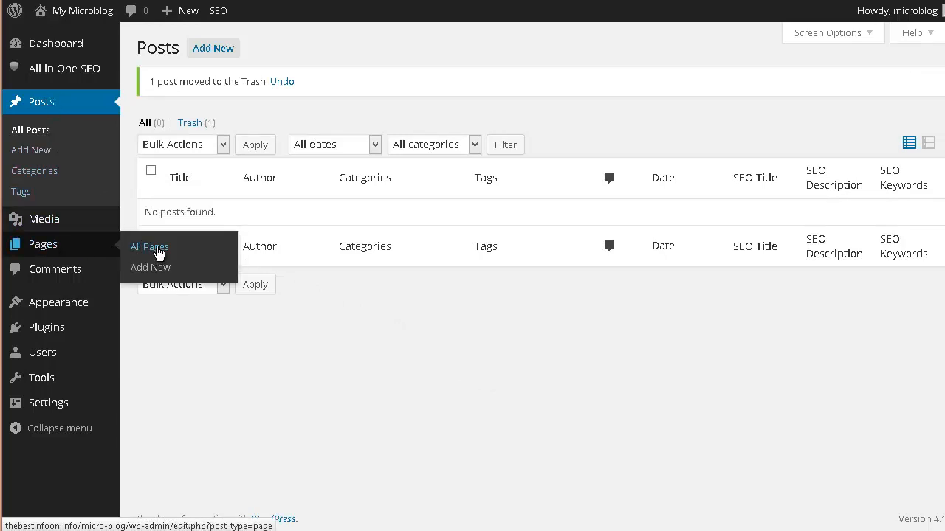
click(157, 252)
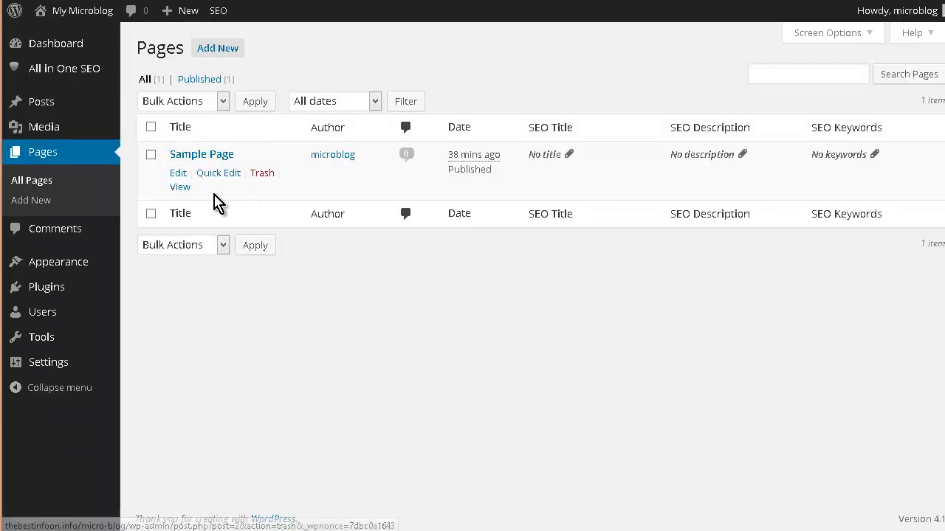
click(267, 175)
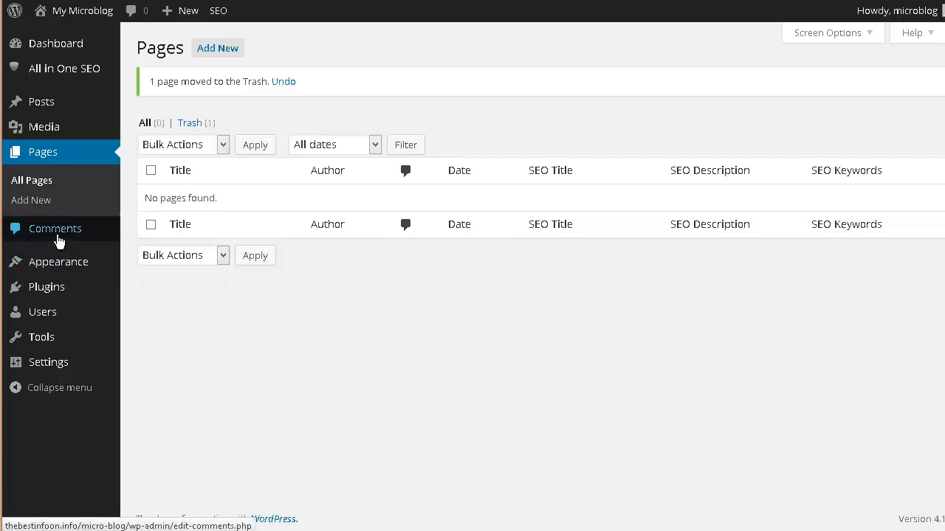
click(58, 238)
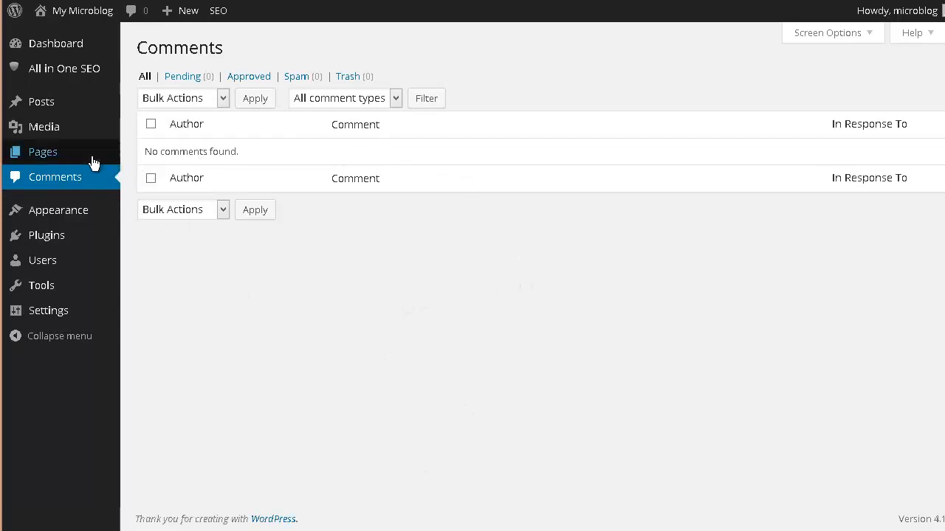
- Add a post category named "General Discussion" with no parent category
mouse_move(35, 105)
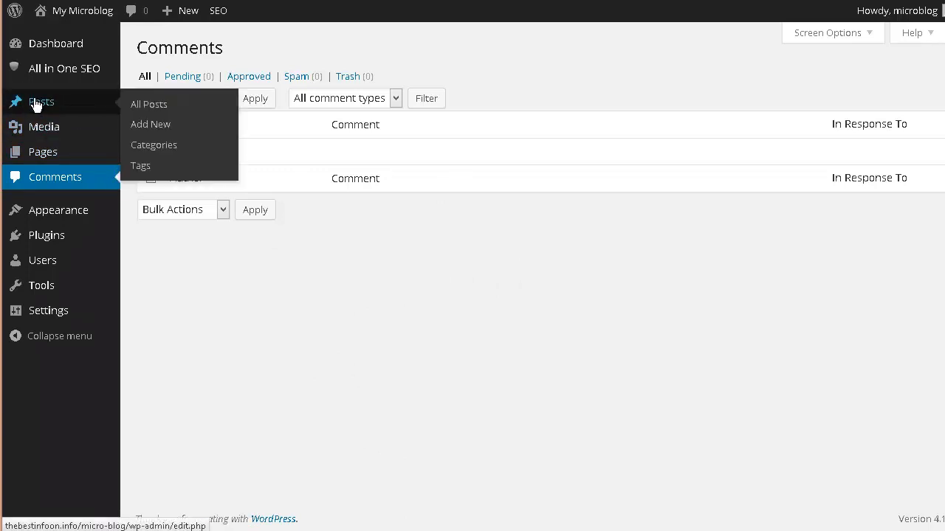
click(164, 146)
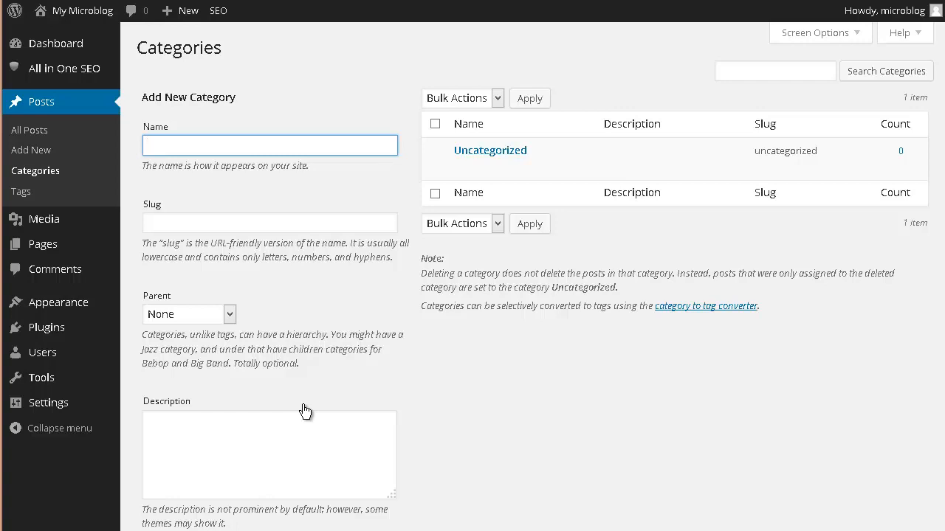
text(eneral Discussion)
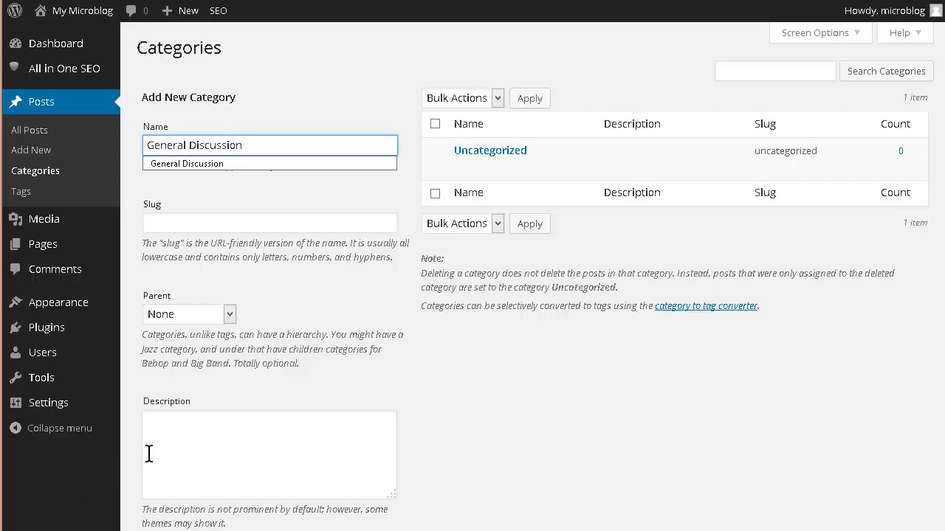
scroll(150, 457, down, 2)
click(211, 455)
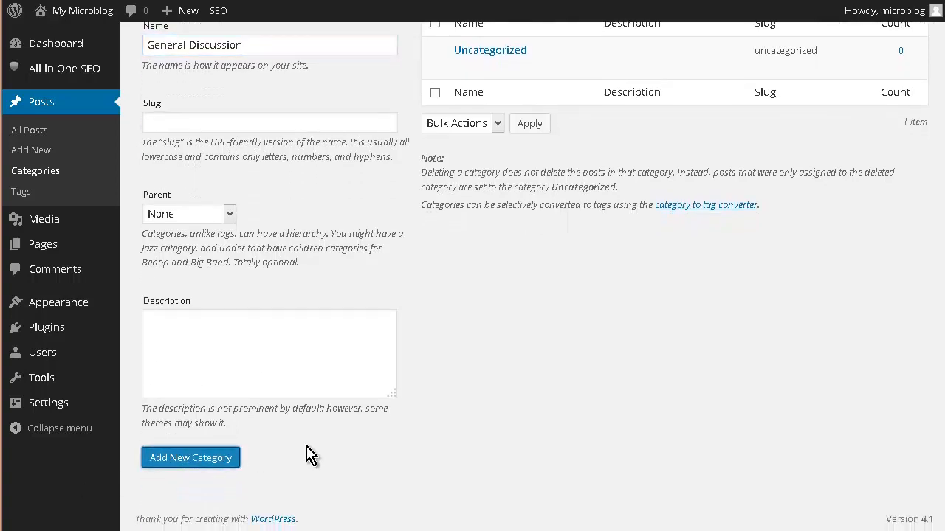
- Add another post category named "Pictures" with no parent category
scroll(399, 412, up, 2)
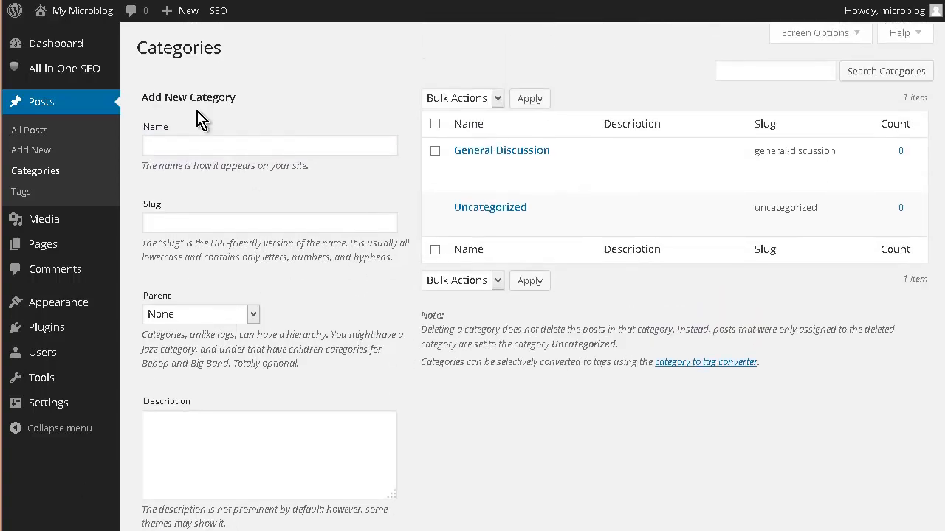
click(202, 143)
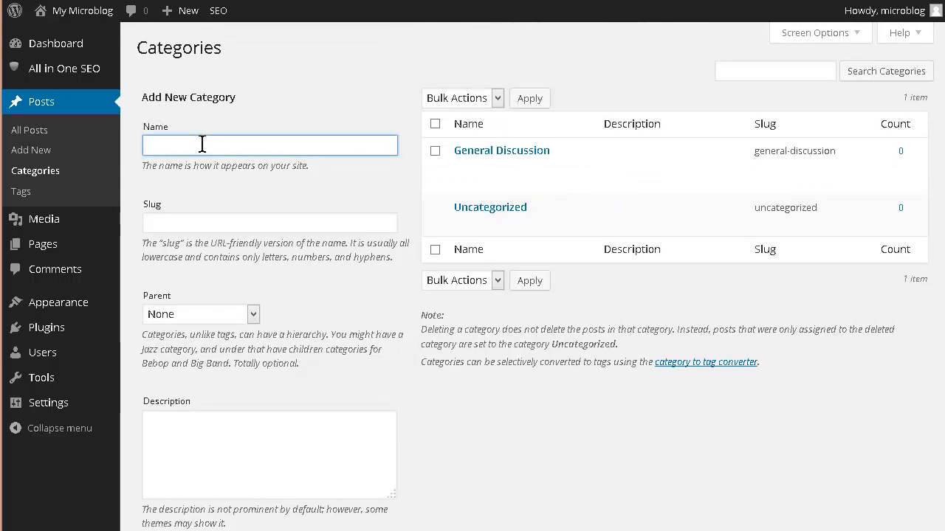
text(Pic)
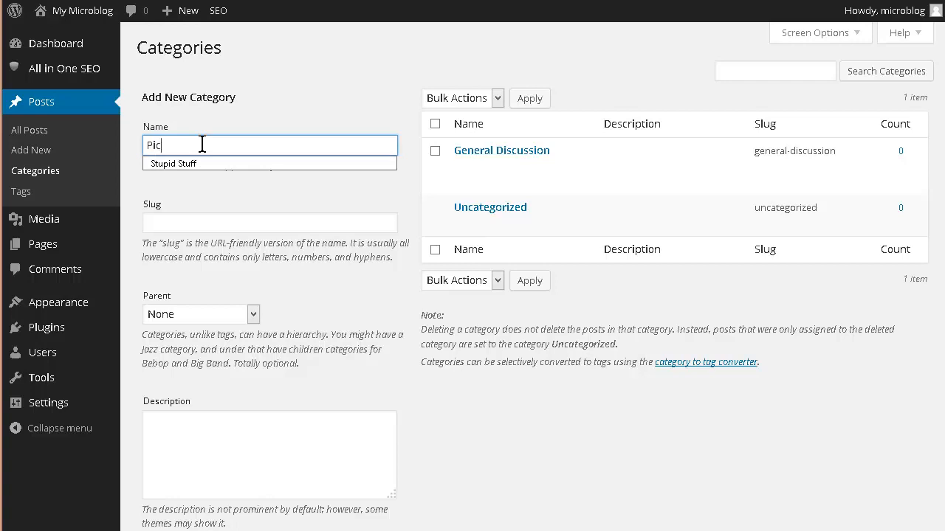
text(t)
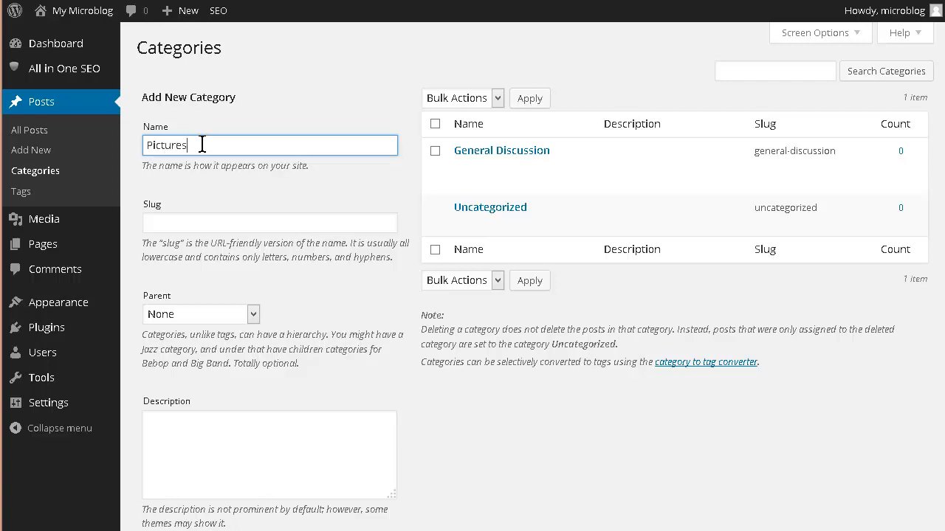
text(ures)
scroll(205, 170, down, 3)
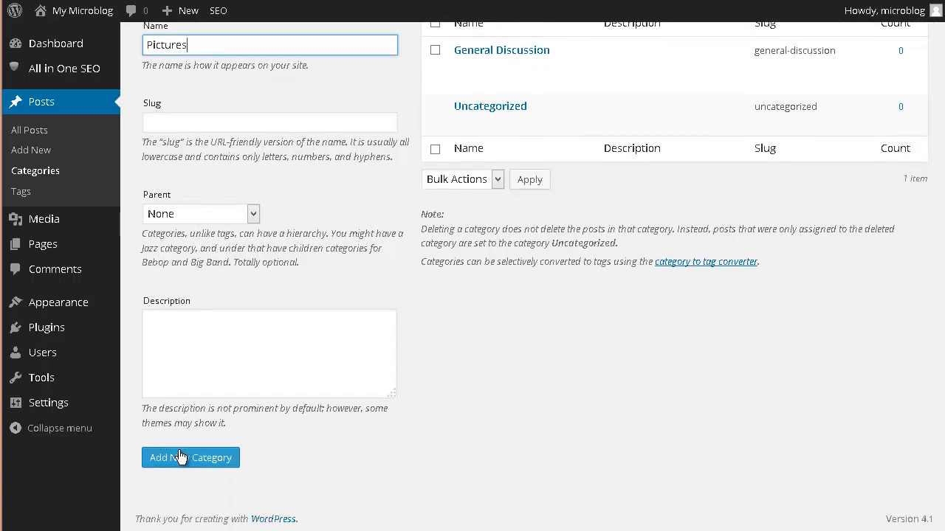
click(182, 458)
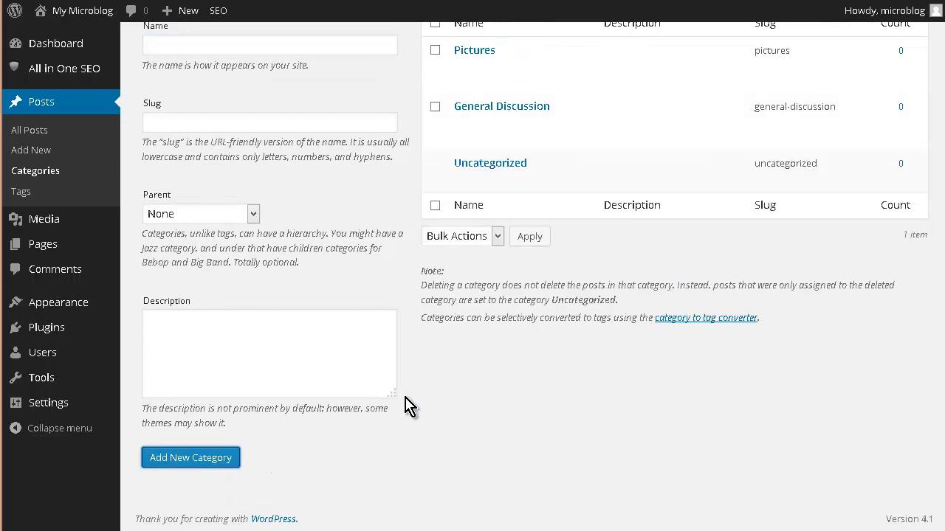
- Add a post category named "Latest News" with no parent and review the category list
scroll(420, 372, up, 1)
scroll(425, 380, up, 2)
click(207, 143)
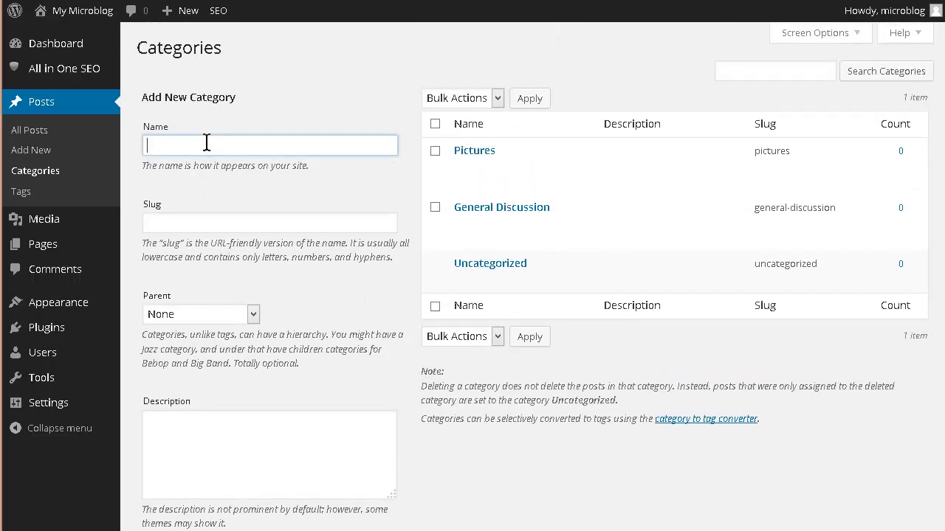
text(L)
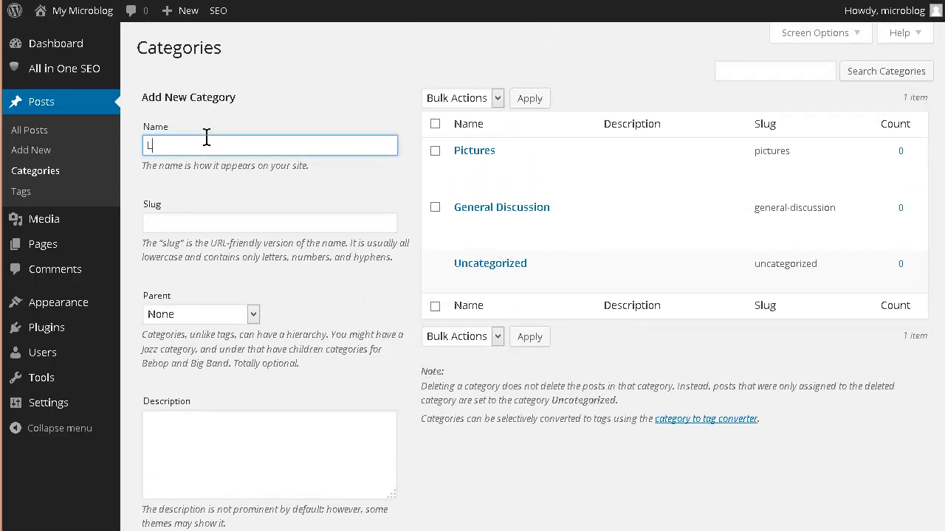
text(atest News)
scroll(262, 210, down, 3)
click(193, 458)
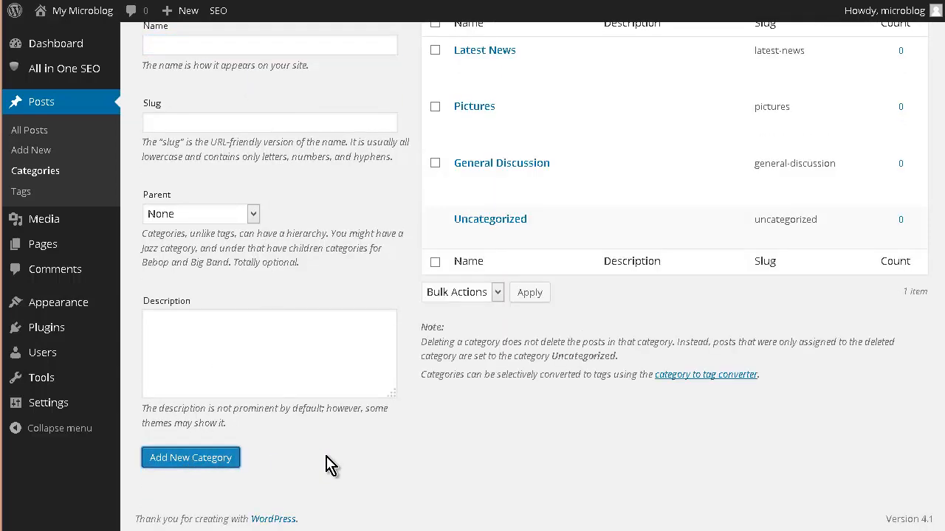
scroll(387, 414, up, 3)
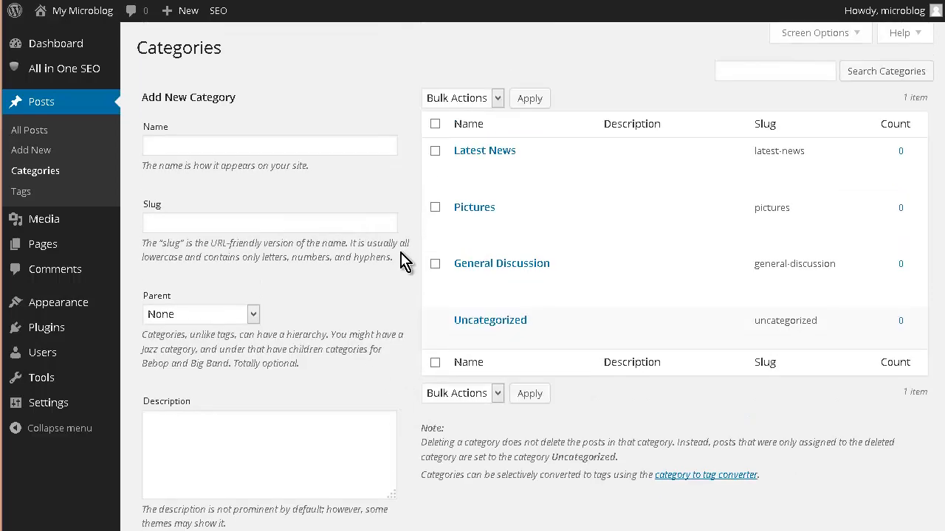
mouse_move(647, 158)
- Search the themes available for installation for "p2"
mouse_move(68, 315)
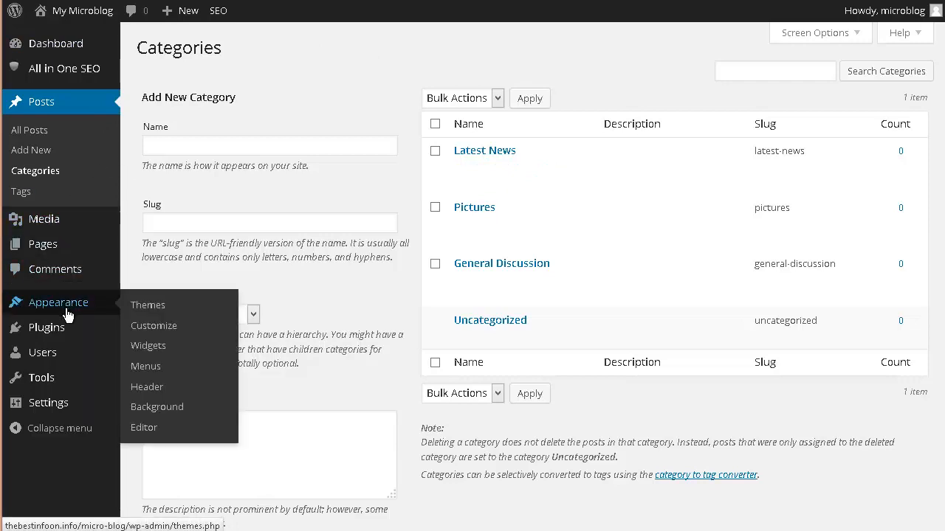
click(146, 307)
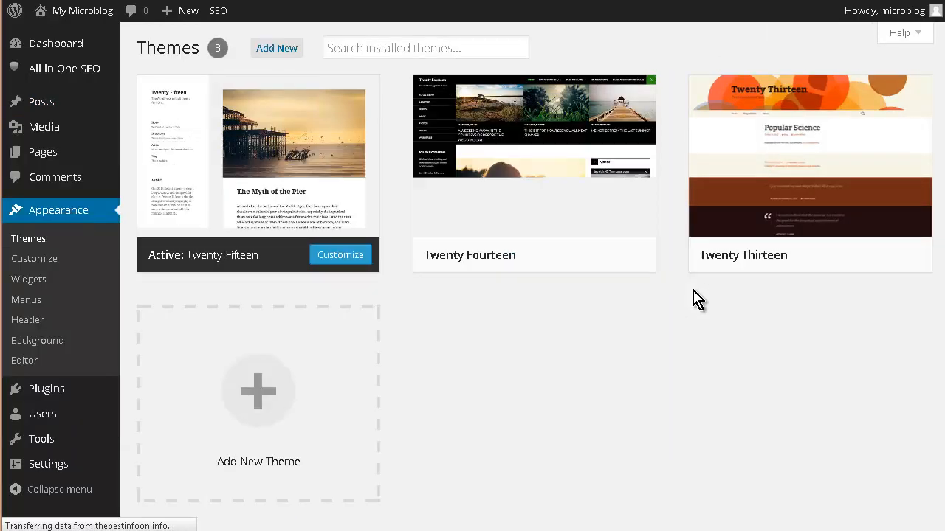
click(275, 48)
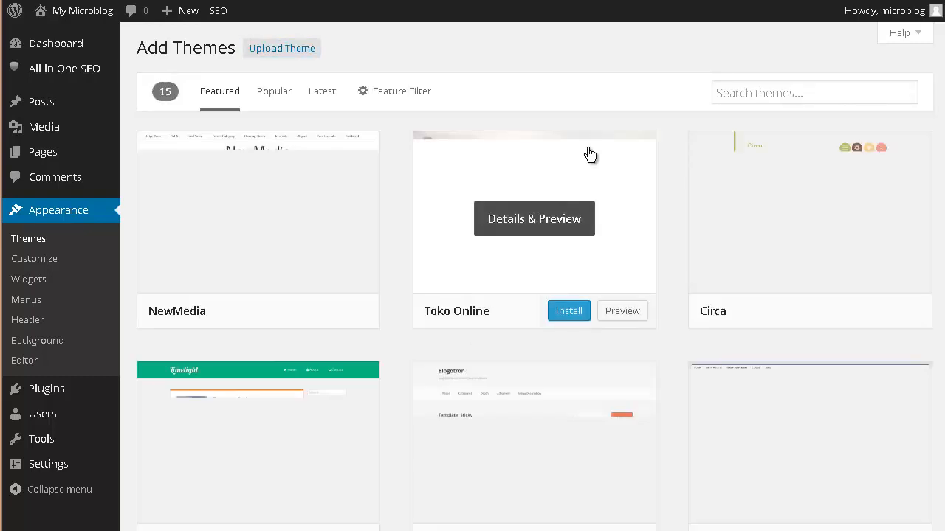
click(765, 93)
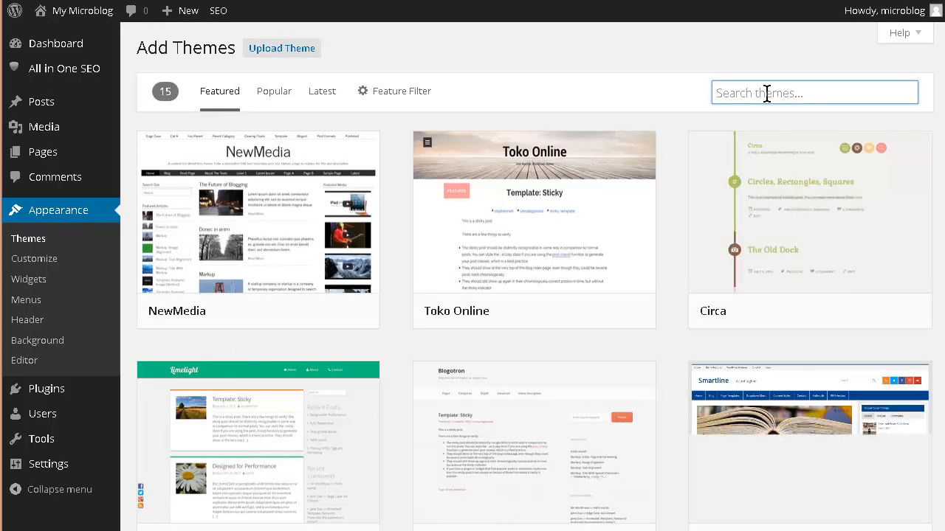
text(p2)
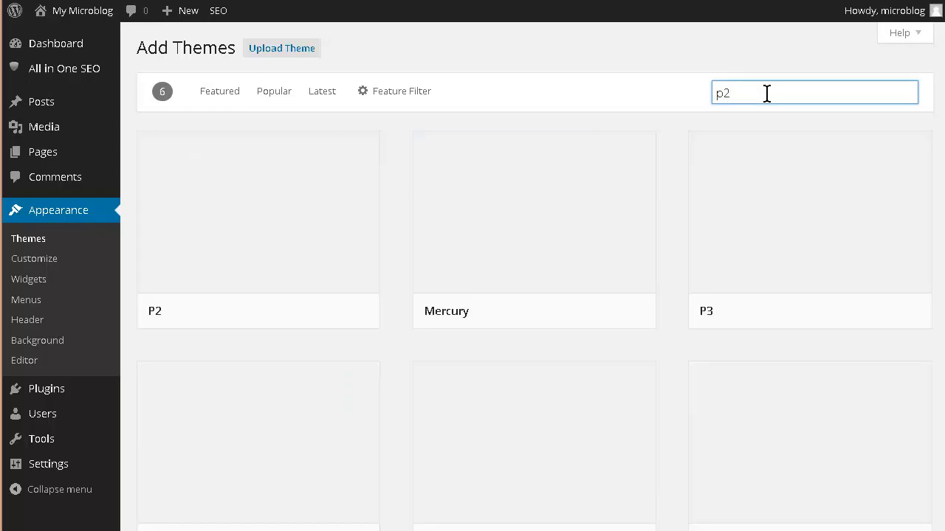
- Install the "P2 Categories" theme and activate it for the site
scroll(680, 143, down, 3)
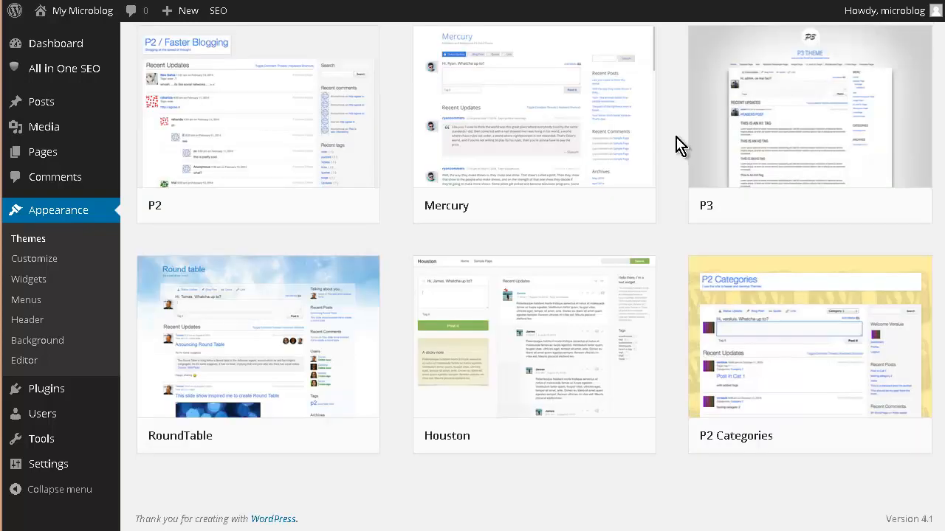
mouse_move(763, 338)
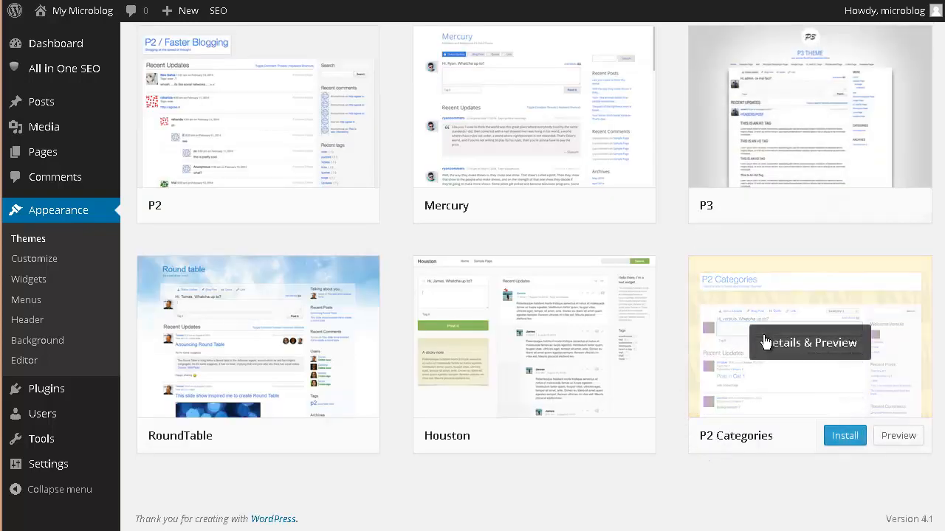
click(845, 437)
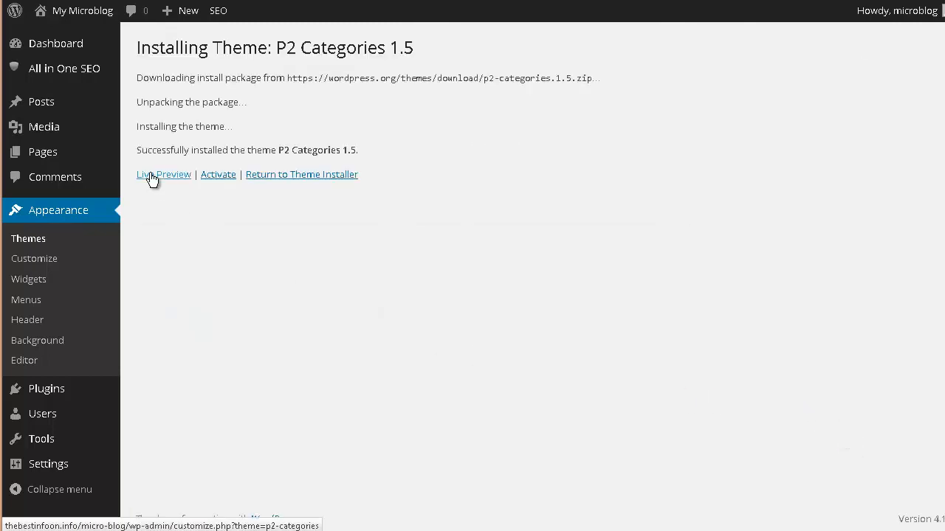
click(226, 175)
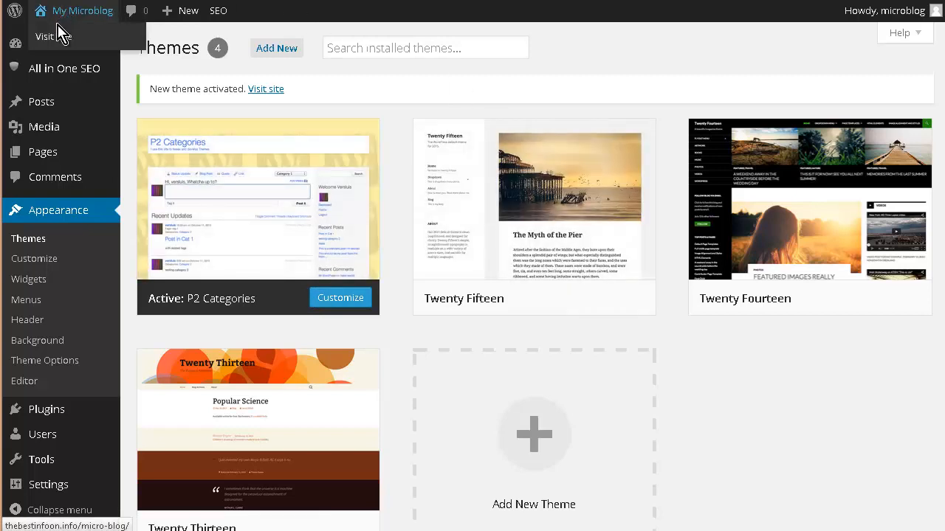
mouse_move(621, 246)
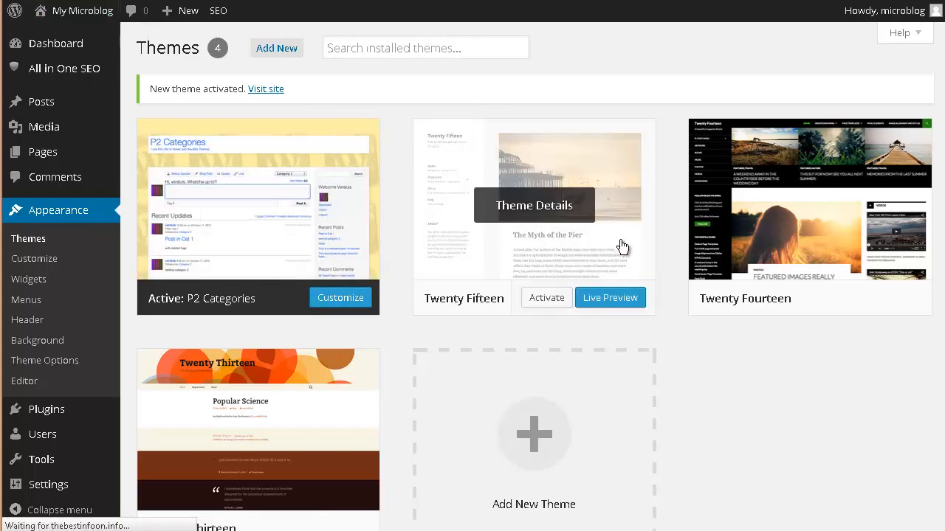
- View the site's front page and remove the Recent Posts, Archives, Recent Comments and Meta widgets from its sidebar
mouse_move(687, 251)
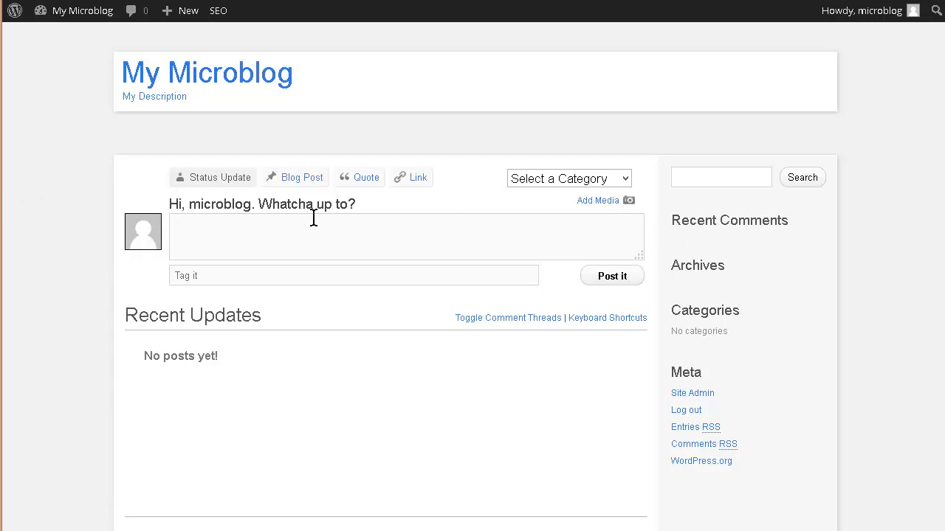
scroll(266, 373, down, 1)
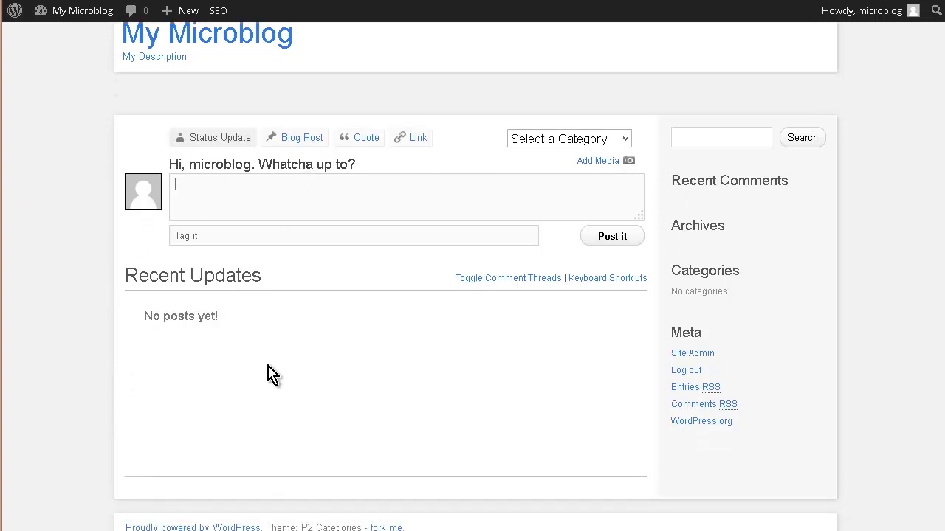
scroll(270, 369, up, 1)
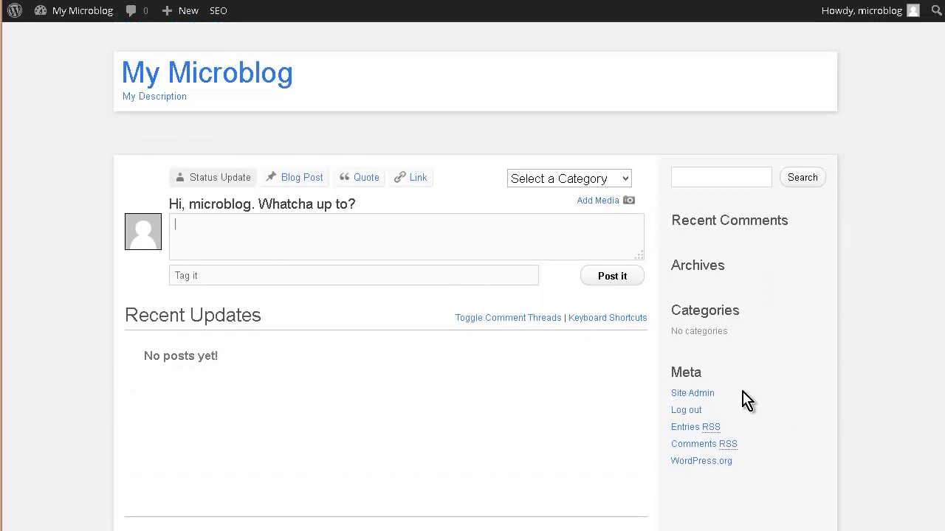
scroll(753, 355, down, 1)
scroll(742, 380, up, 1)
mouse_move(60, 10)
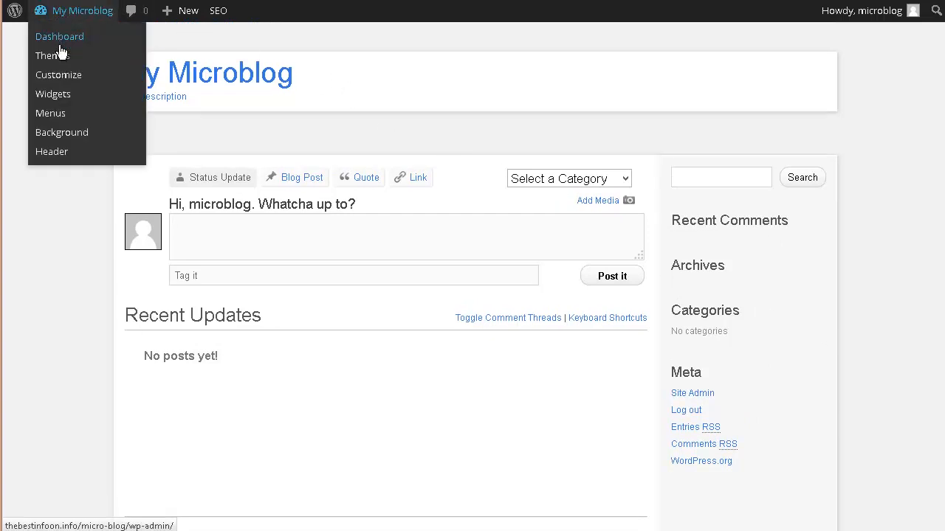
click(62, 102)
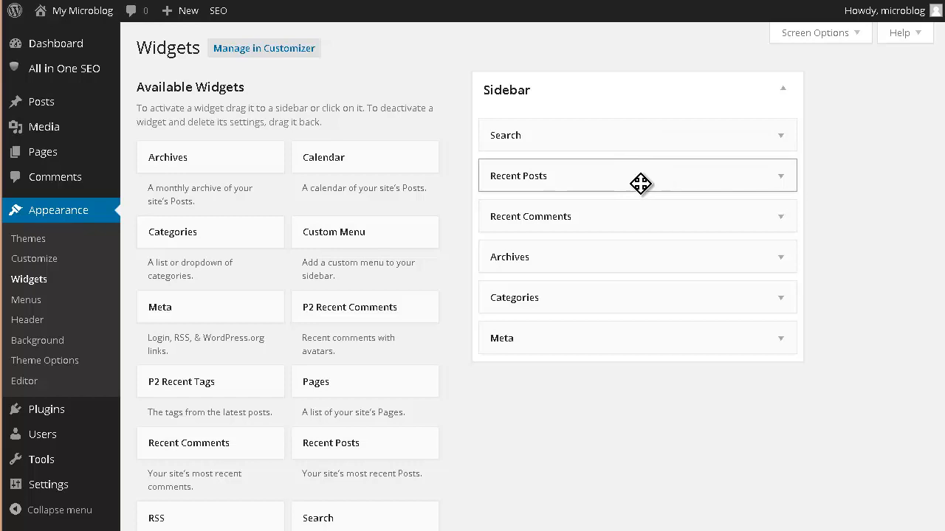
drag(639, 184, 310, 181)
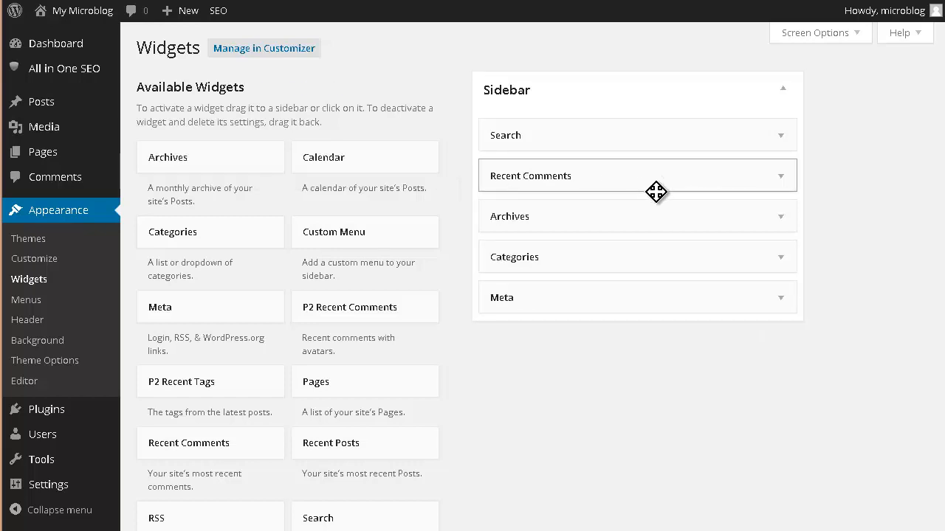
drag(656, 217, 247, 208)
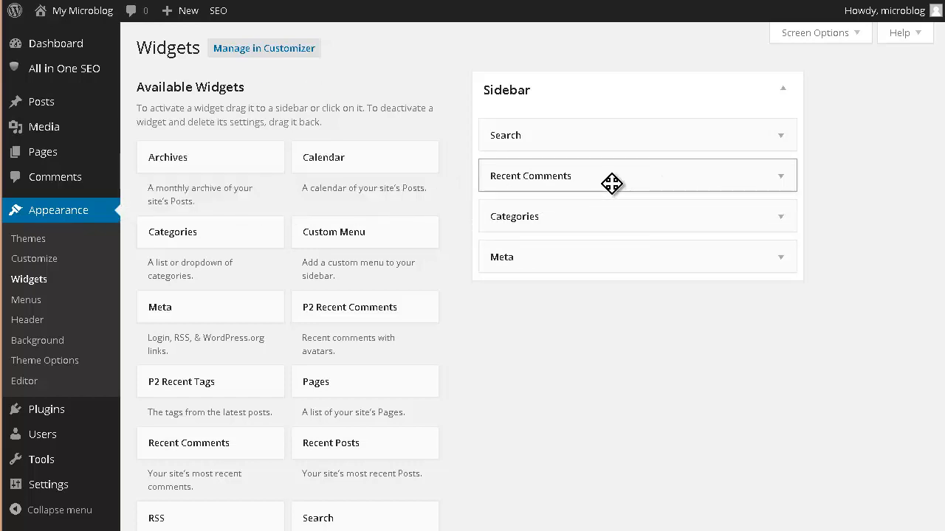
drag(608, 183, 362, 177)
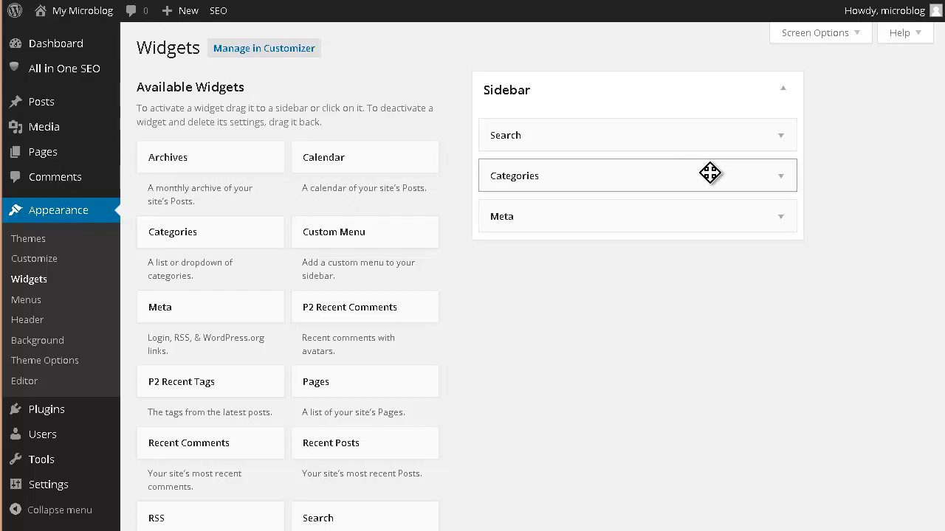
drag(595, 222, 198, 214)
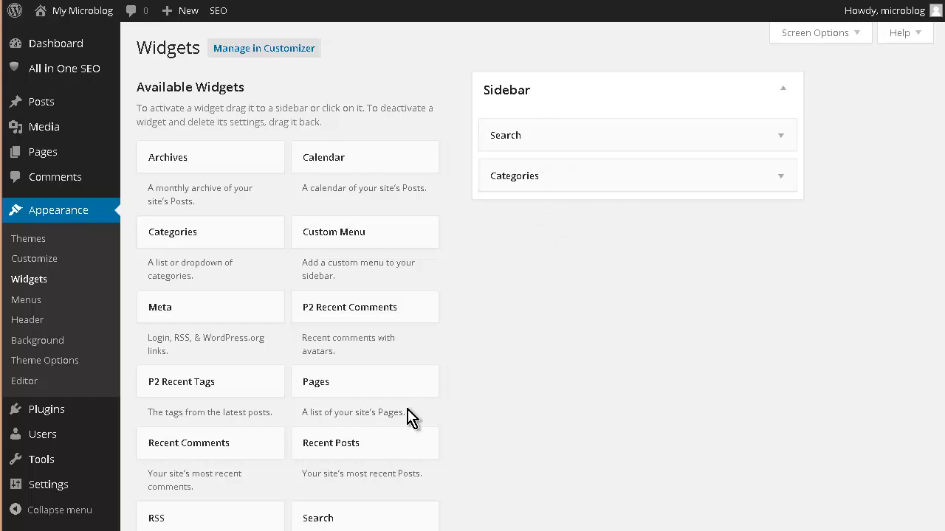
- Add the Archives widget to the sidebar below Categories, leaving its title and options blank, and save it
scroll(477, 331, down, 3)
scroll(493, 336, down, 3)
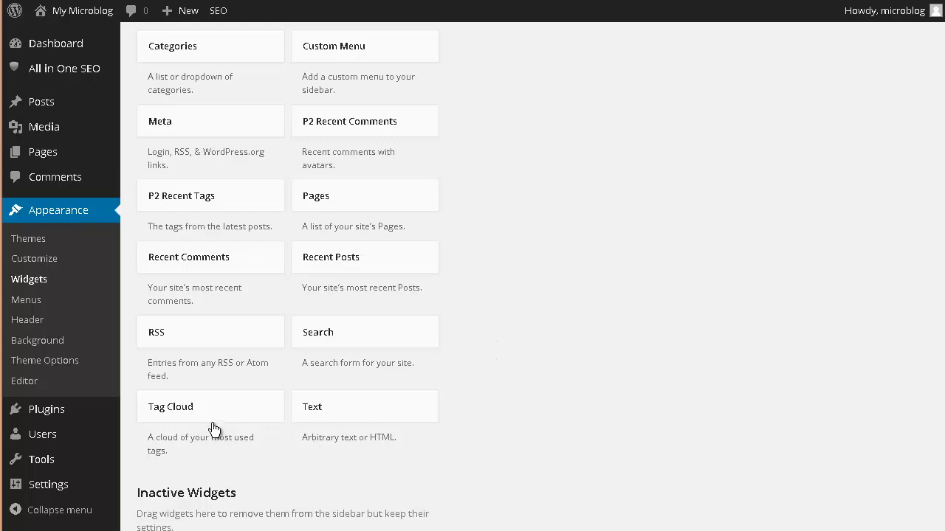
scroll(225, 406, up, 3)
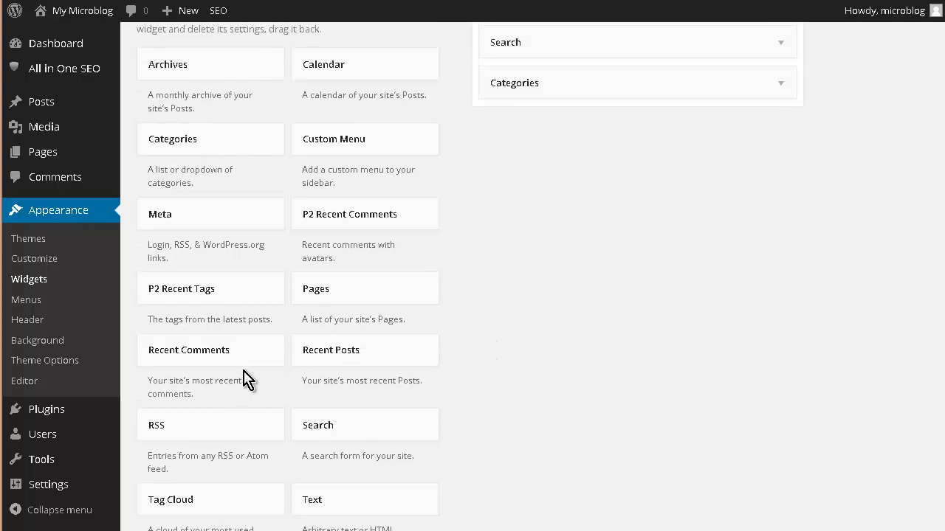
scroll(247, 380, up, 3)
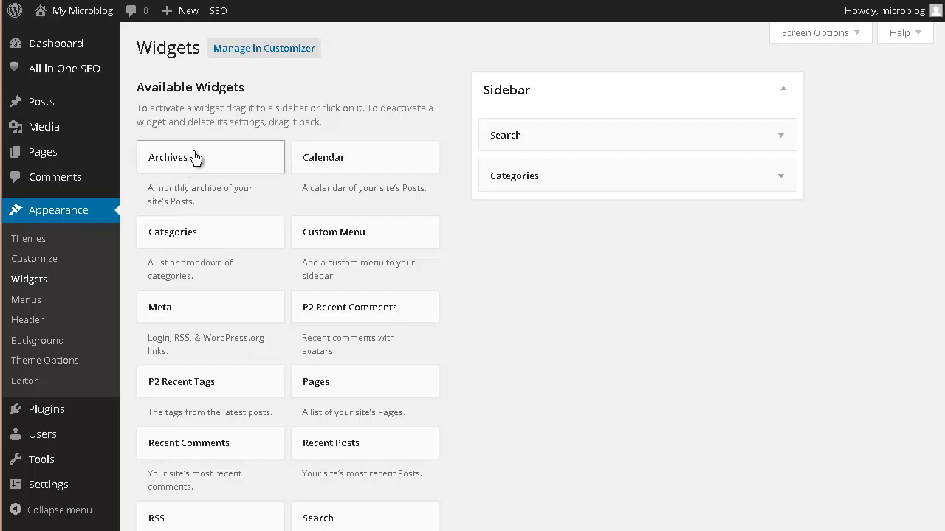
drag(195, 158, 576, 196)
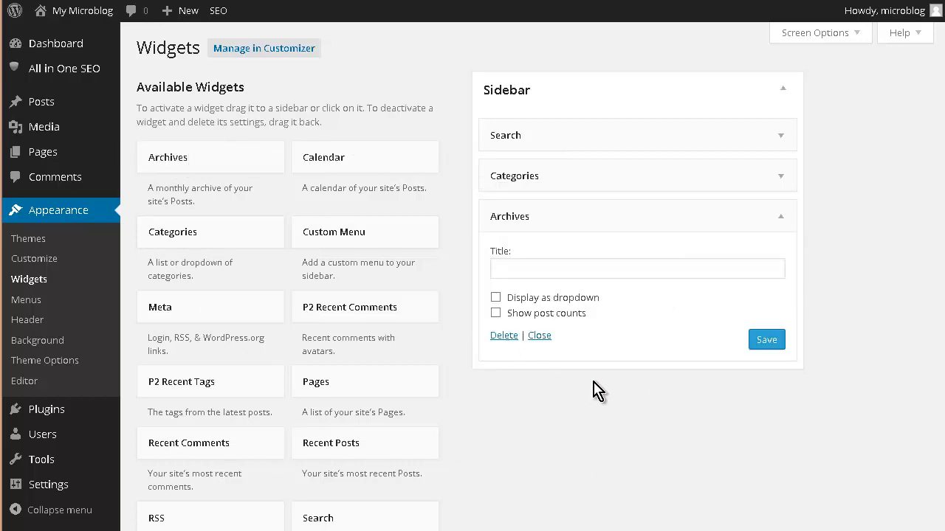
click(767, 341)
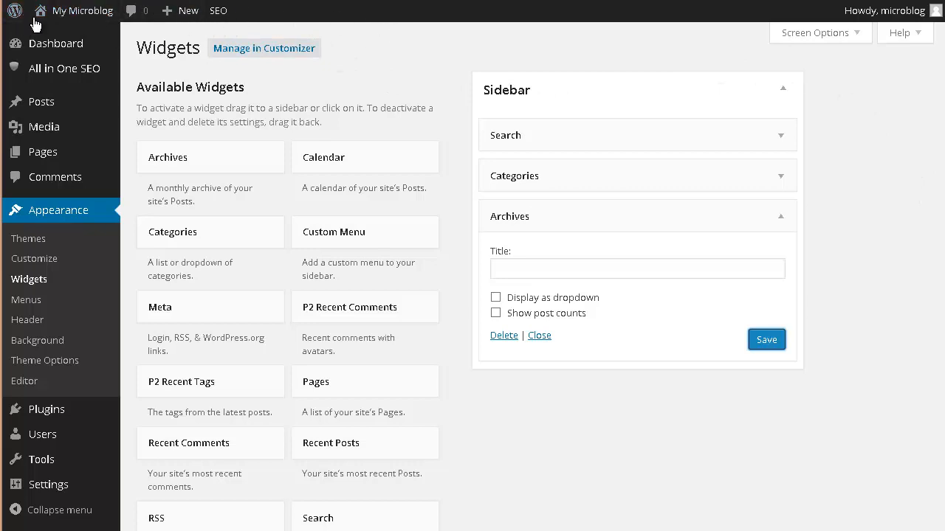
mouse_move(46, 19)
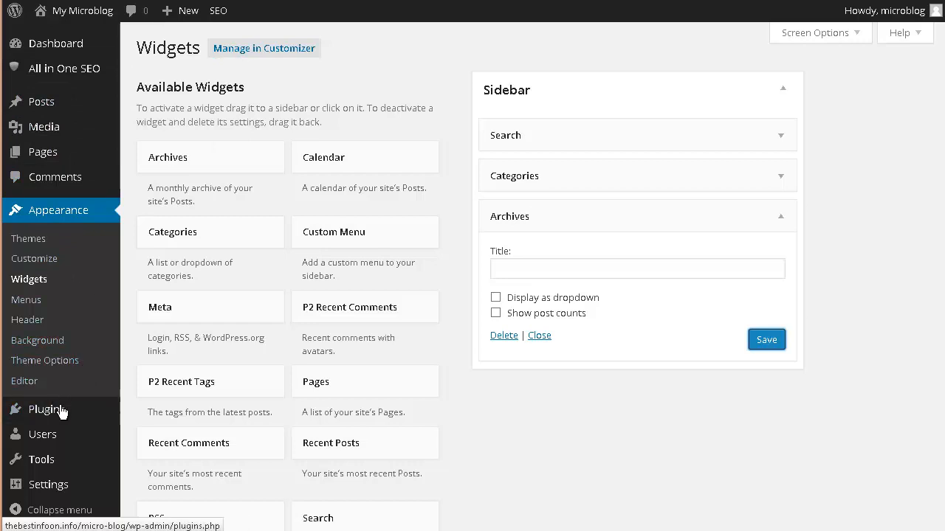
- Search the plugins available for installation for "custom meta"
mouse_move(62, 411)
click(147, 434)
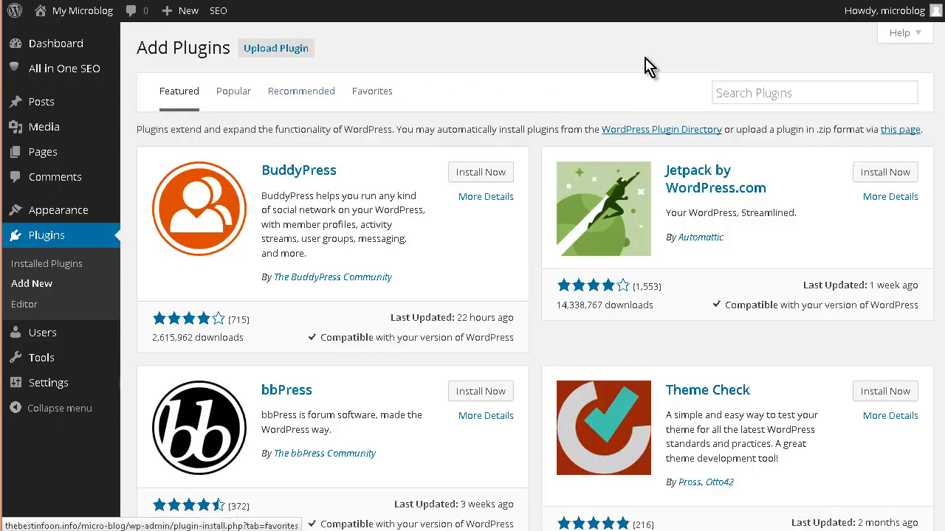
click(753, 94)
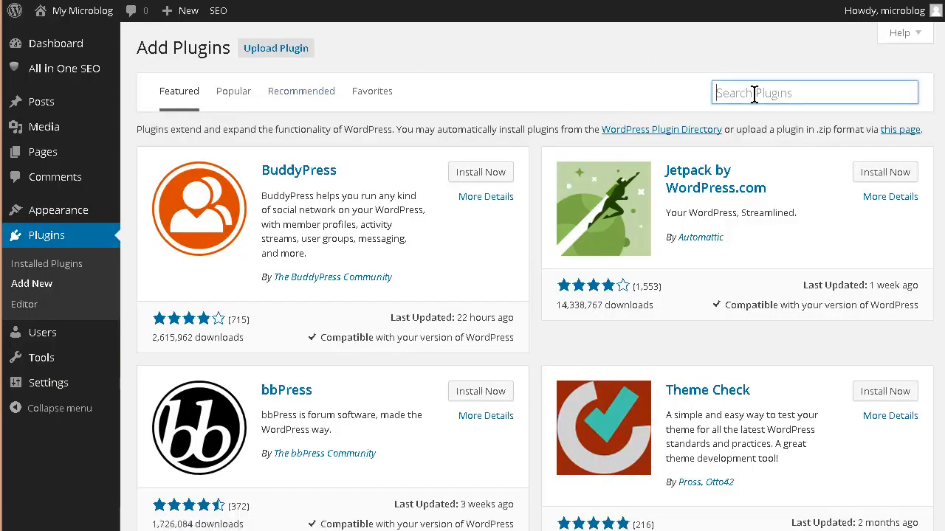
text(custom meta)
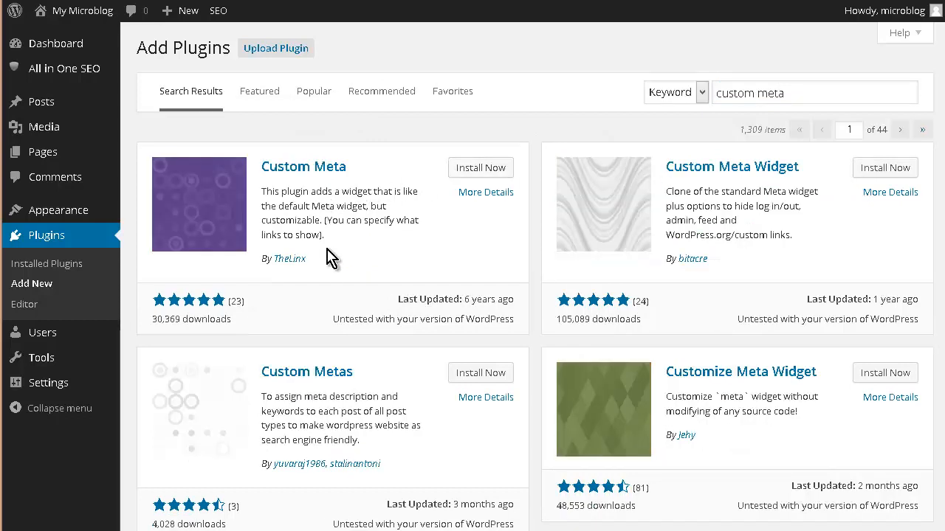
- Install the "Custom Meta" plugin by TheLinx and activate it
click(490, 174)
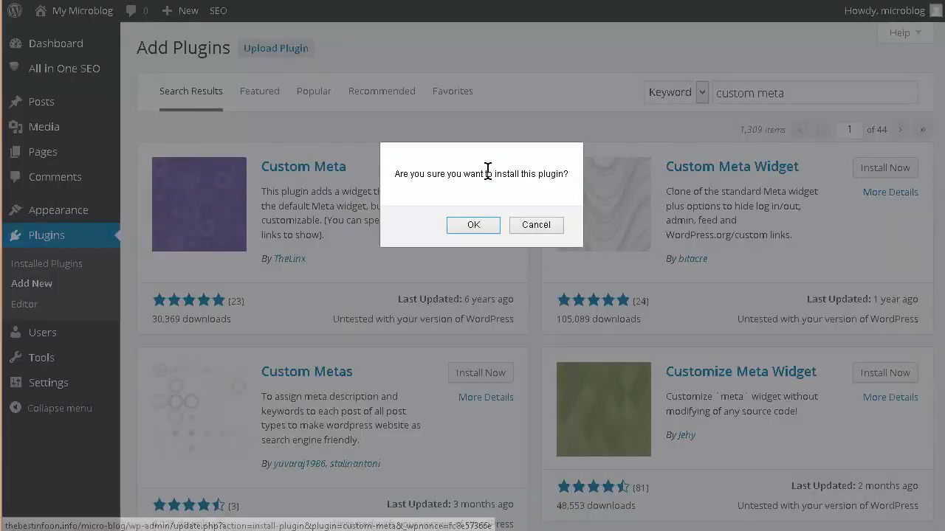
click(473, 226)
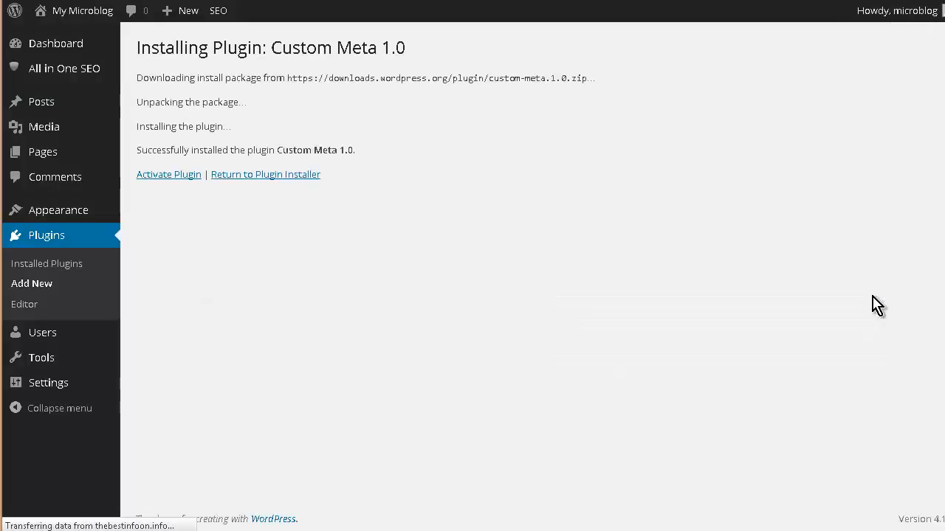
click(190, 177)
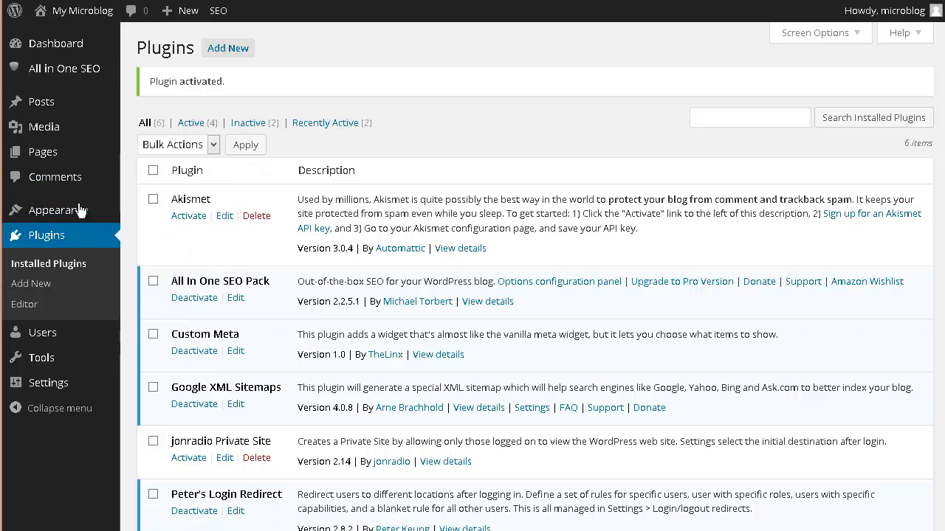
- Add the Custom Meta widget below Archives, showing only "Register/Site Admin" and "Log in/Log out", save it and view the site
mouse_move(80, 210)
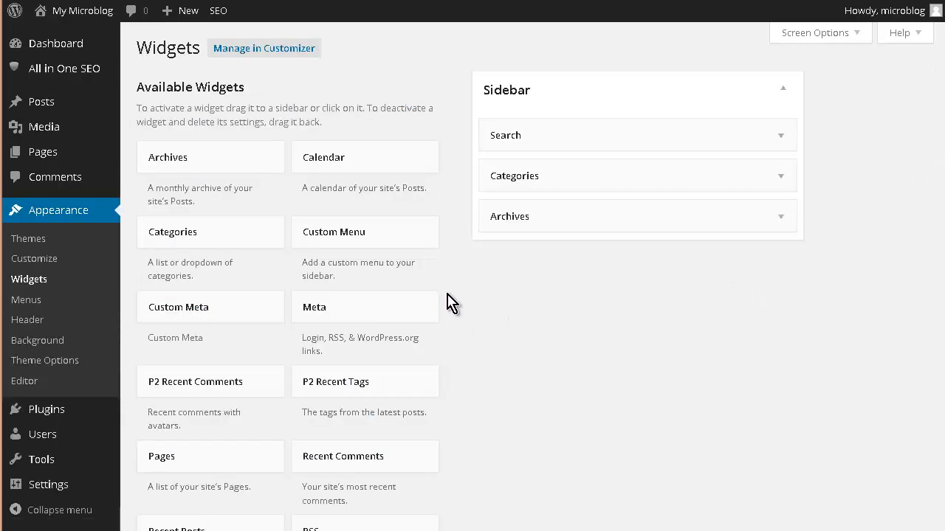
scroll(446, 316, down, 1)
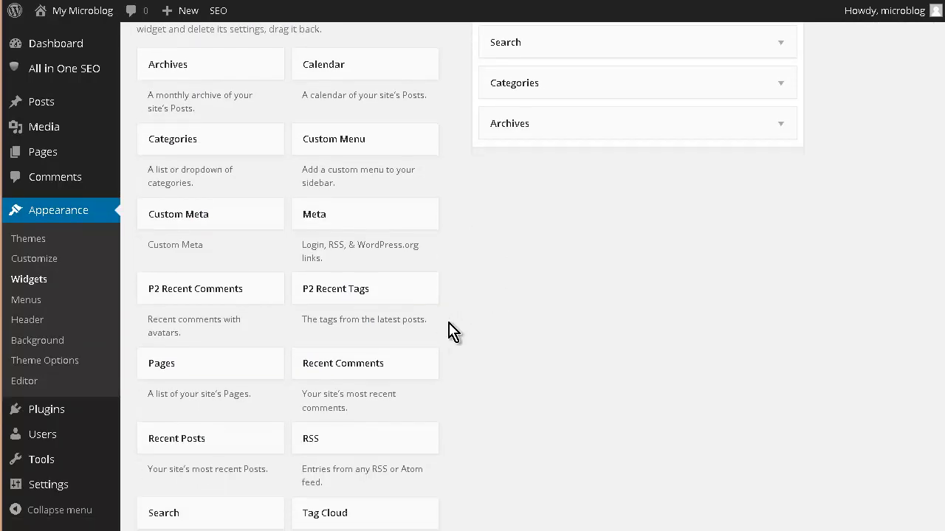
scroll(452, 331, down, 1)
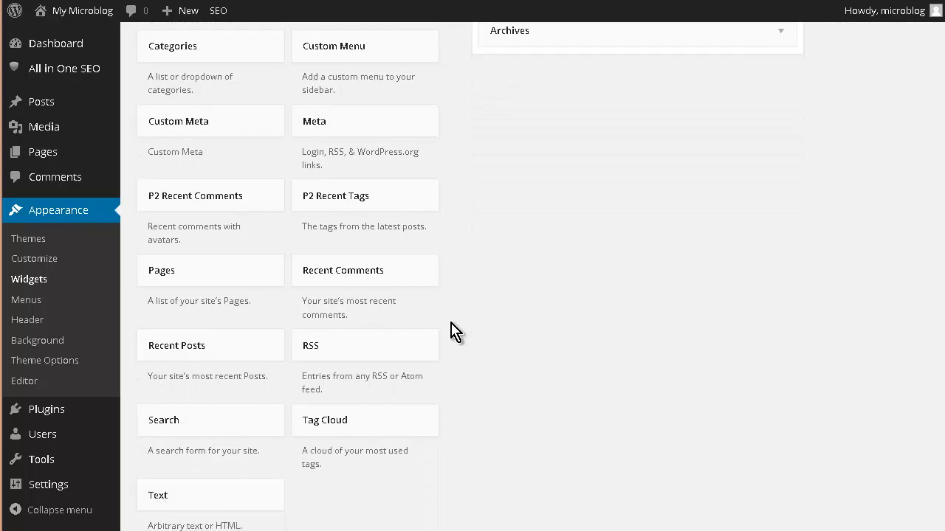
scroll(451, 331, up, 2)
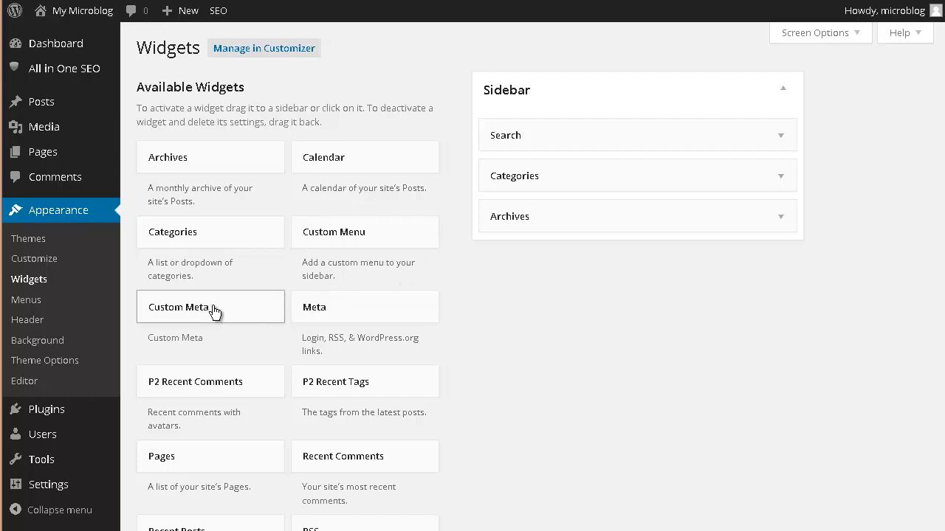
drag(214, 311, 640, 287)
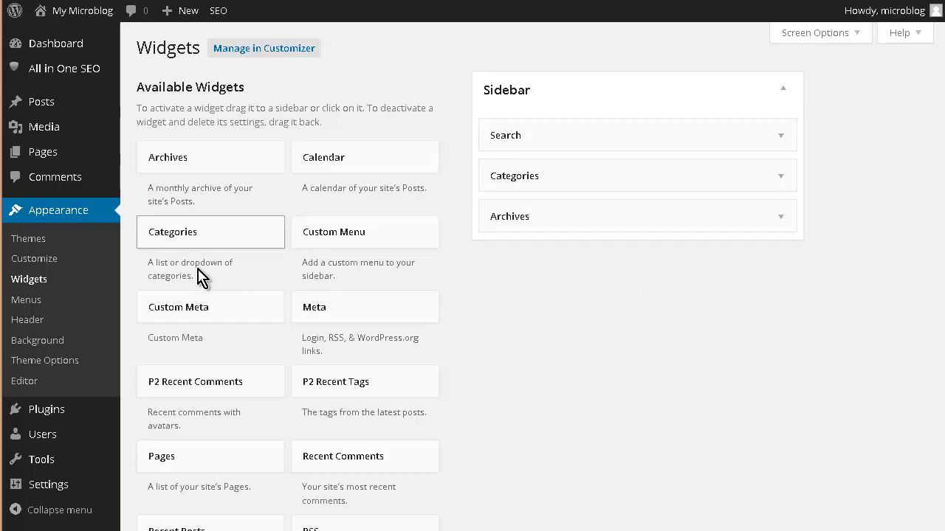
drag(163, 308, 660, 359)
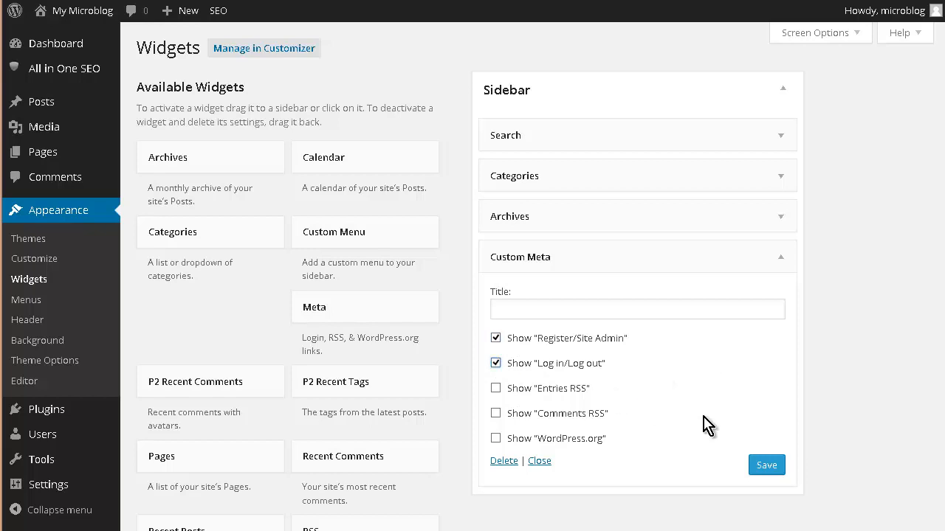
click(772, 468)
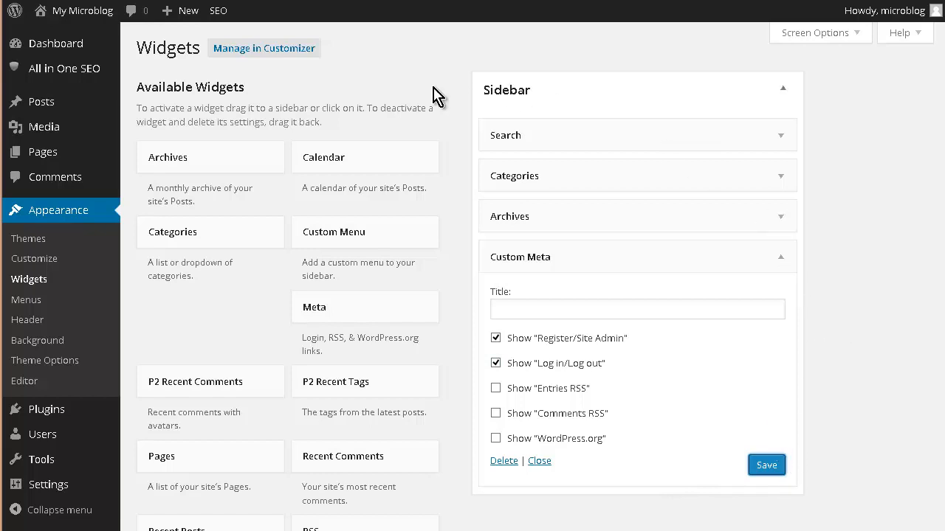
mouse_move(53, 15)
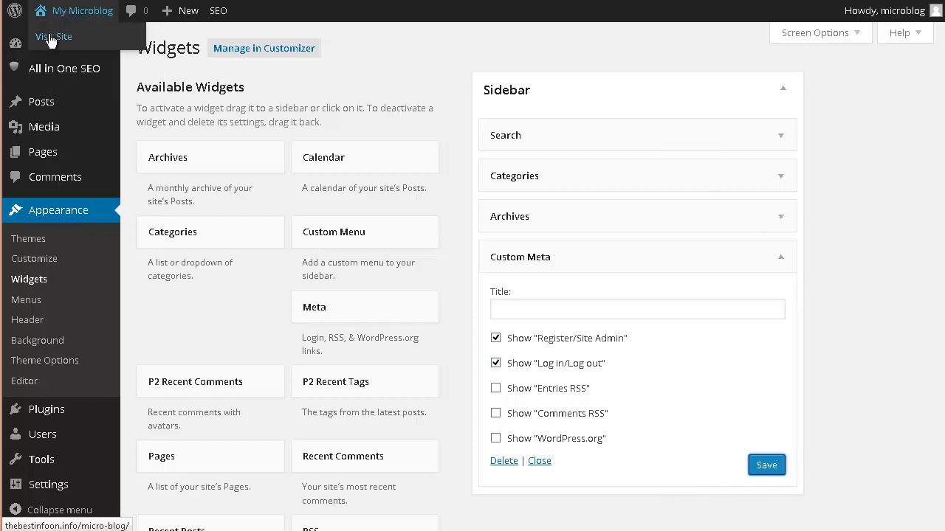
click(51, 41)
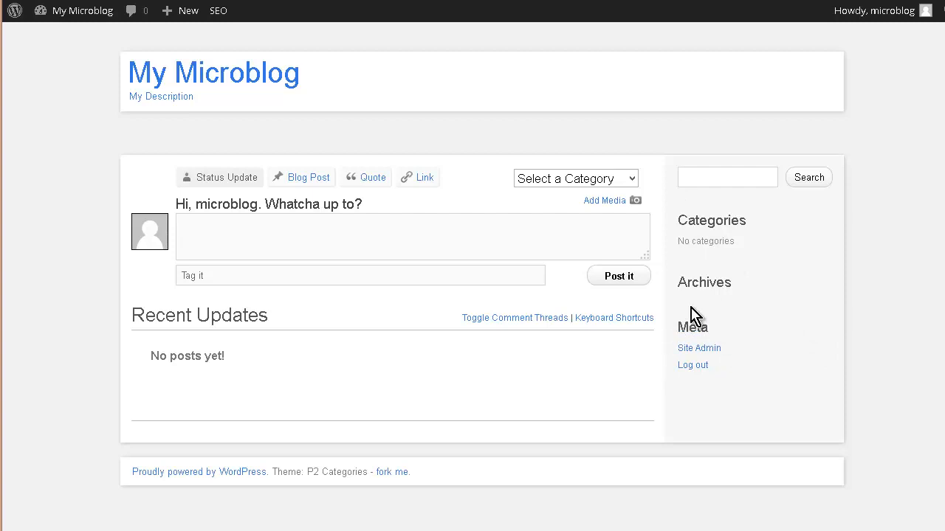
- Title the sidebar's Custom Meta widget "Welcome" and save it
click(774, 259)
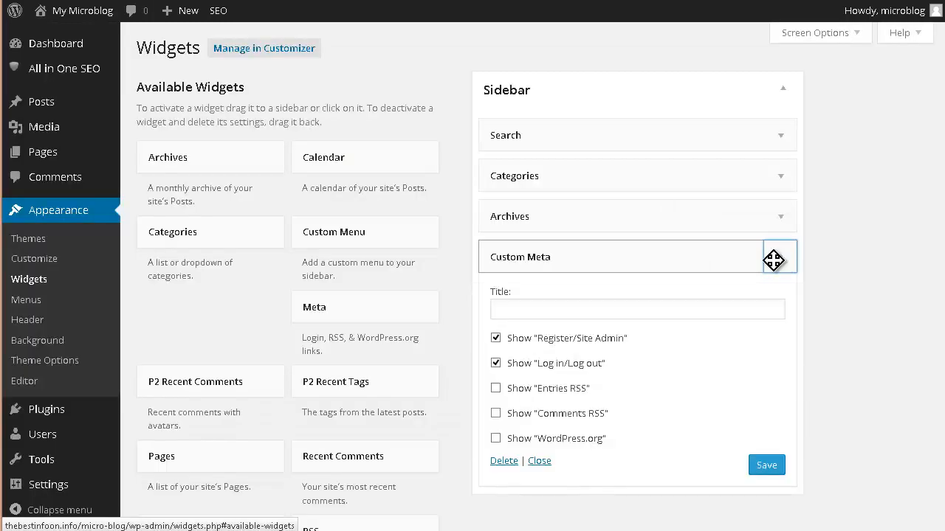
click(517, 306)
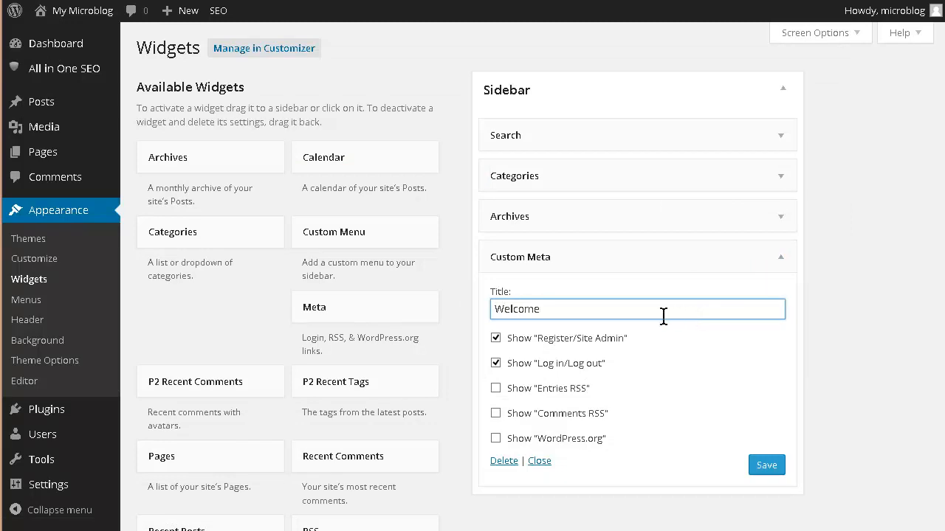
scroll(711, 360, down, 3)
click(767, 279)
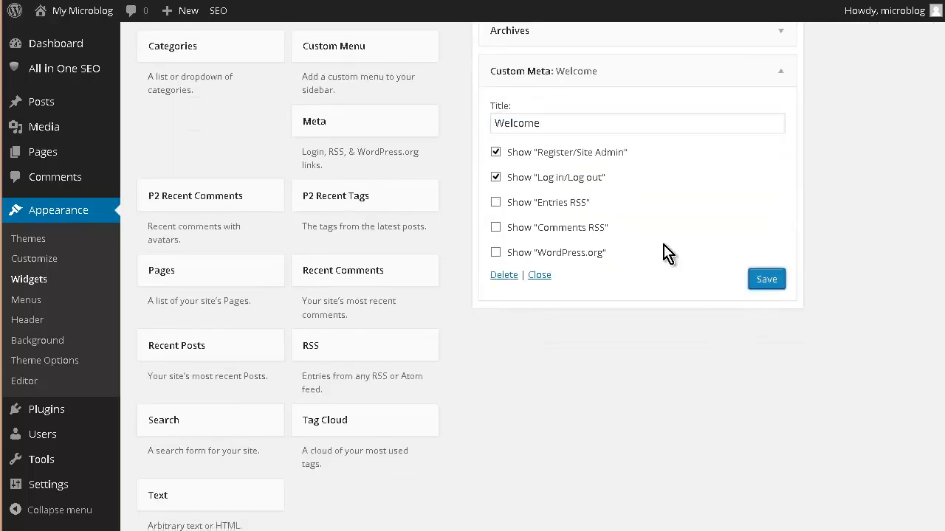
- View the site's front page and open the category choices of the new status update
scroll(180, 128, up, 3)
mouse_move(69, 30)
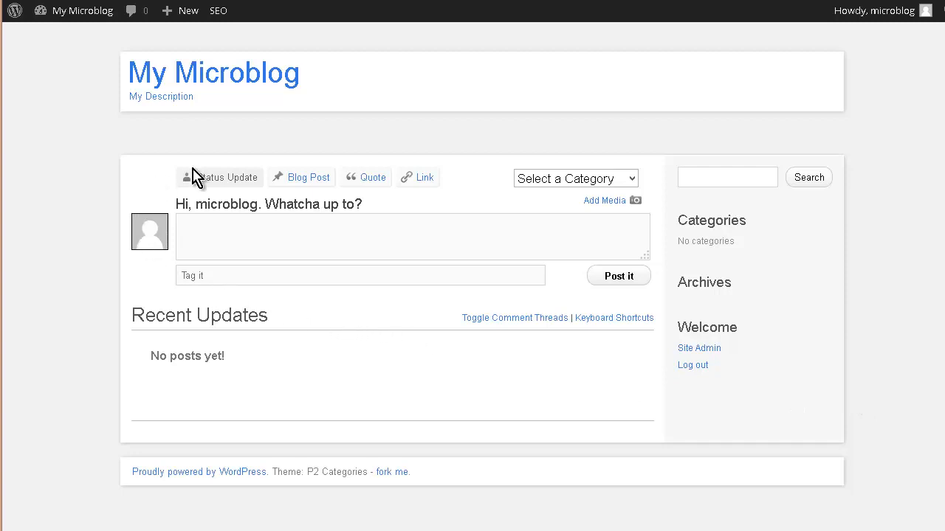
click(632, 183)
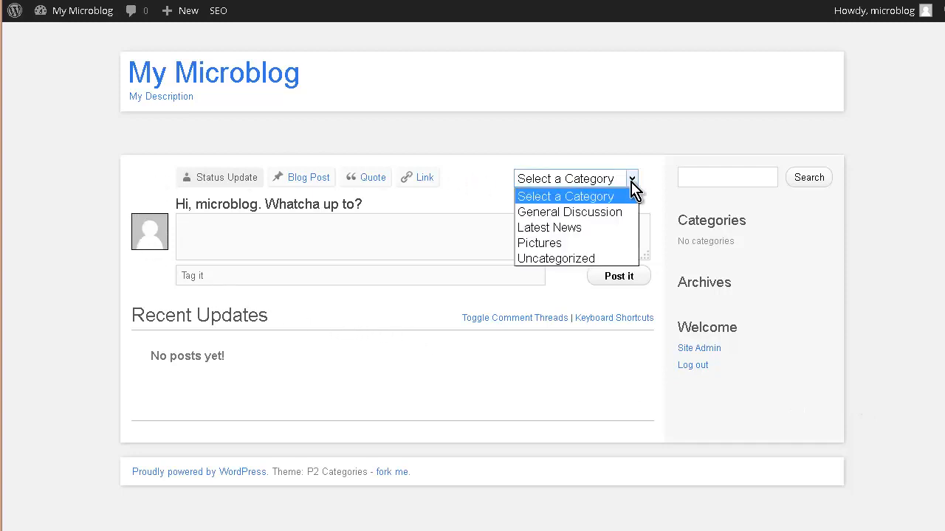
- Post the status update "Hi there" in the General Discussion category with the tag "welcome"
click(618, 214)
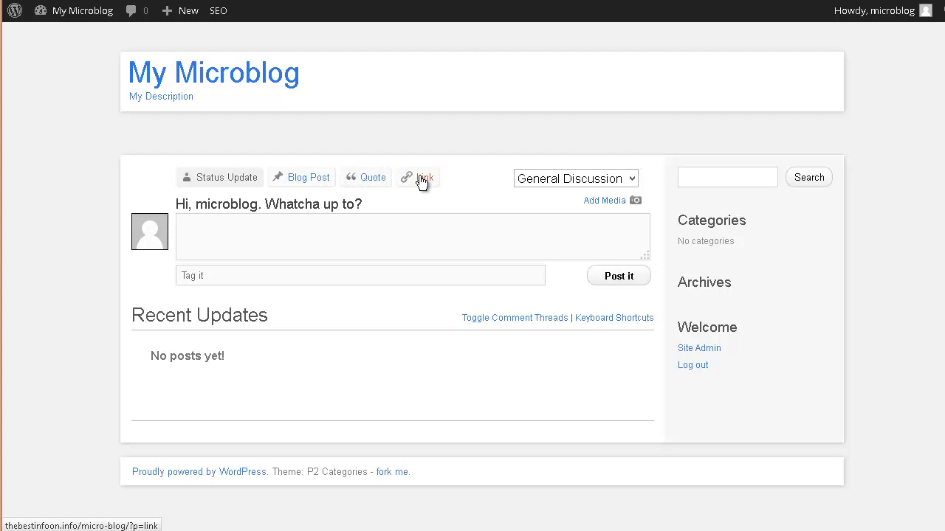
click(241, 235)
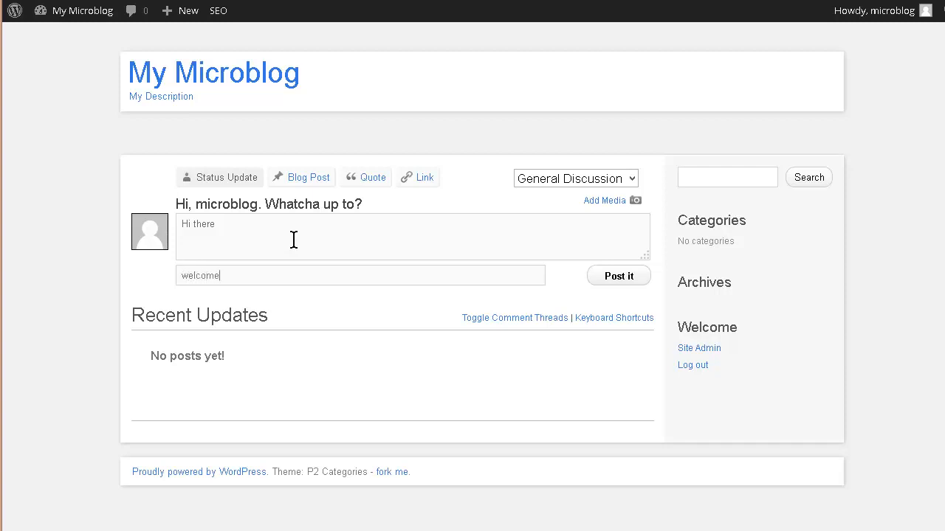
click(617, 281)
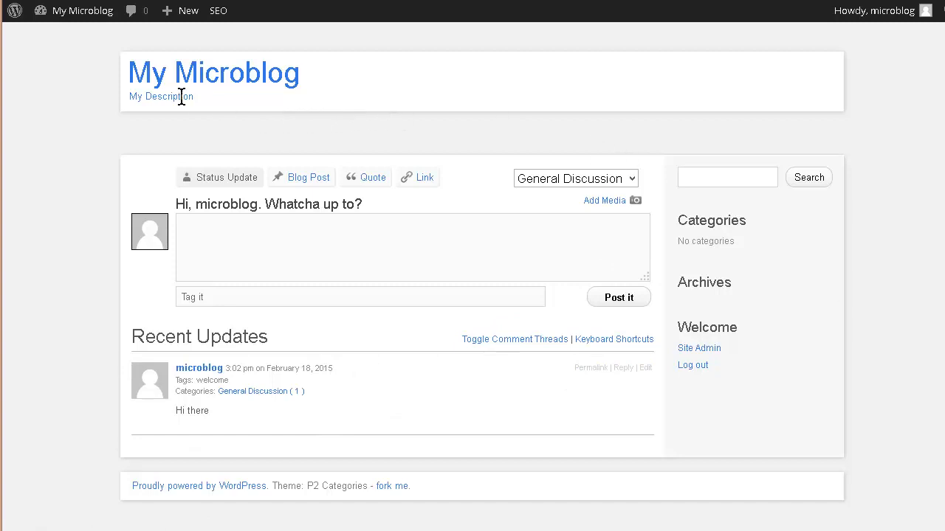
- Add a Tag Cloud widget between Archives and Custom Meta in the sidebar, title it "Tag Cloud" and save it
mouse_move(81, 18)
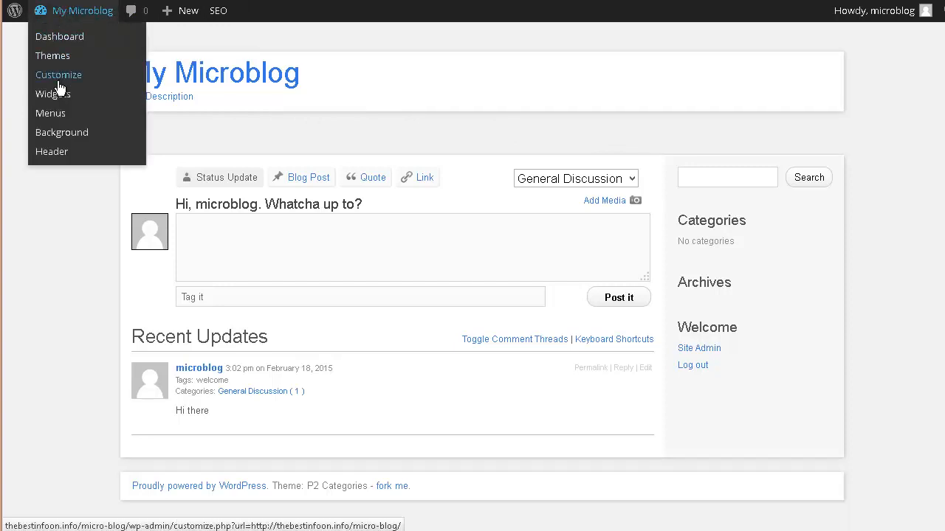
click(61, 94)
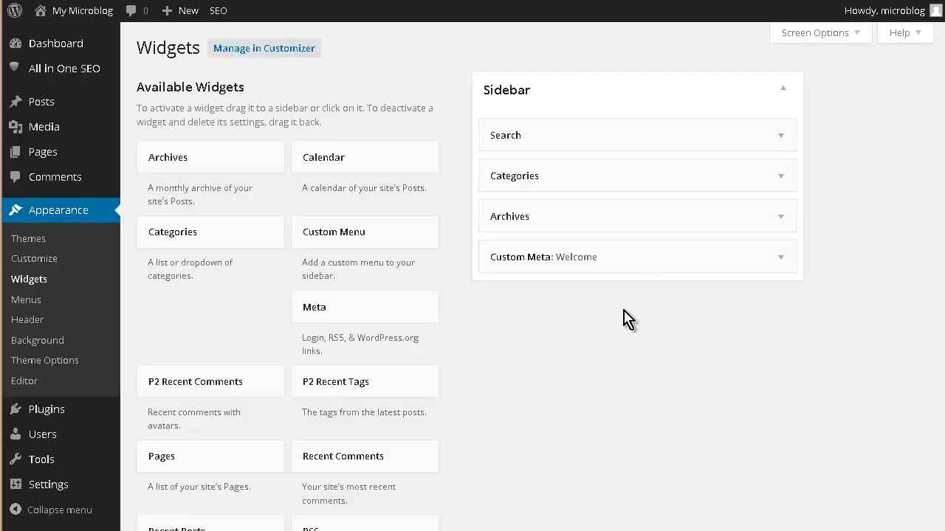
scroll(377, 366, down, 3)
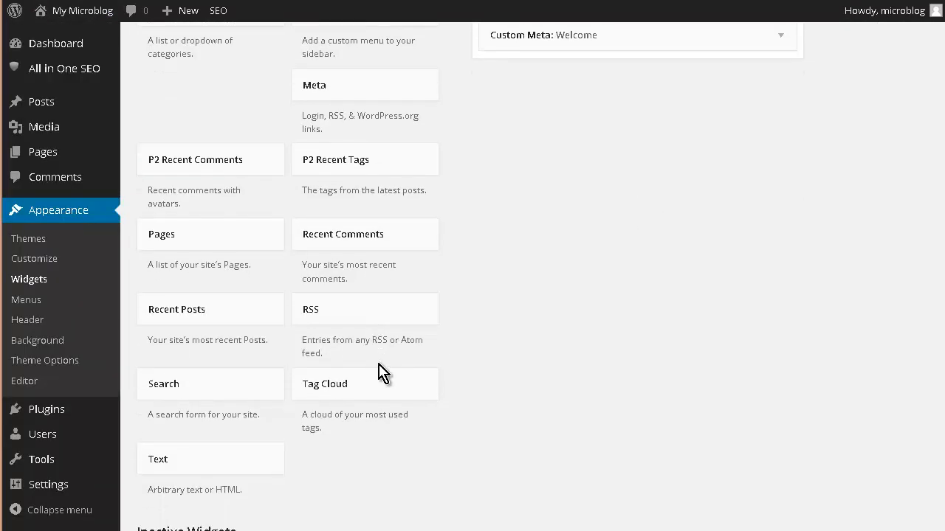
scroll(378, 366, down, 1)
drag(433, 341, 514, 259)
scroll(613, 395, up, 4)
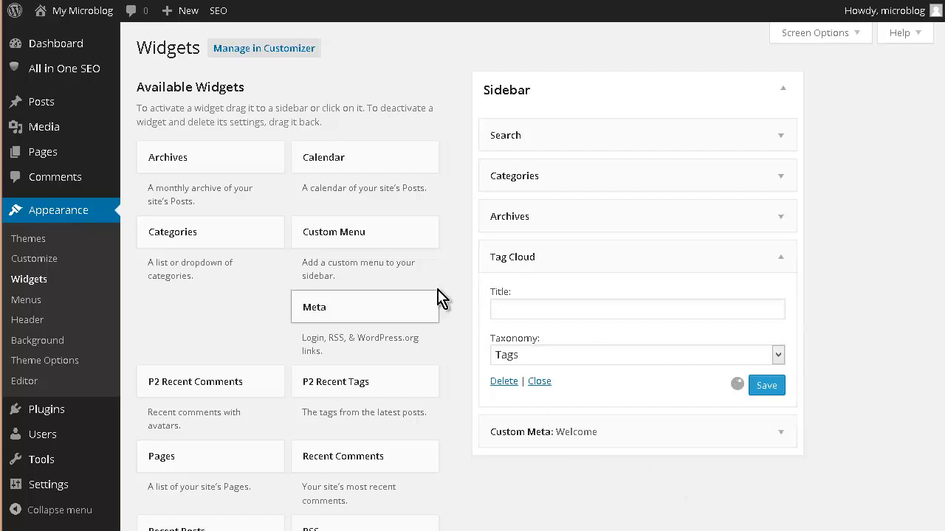
click(522, 308)
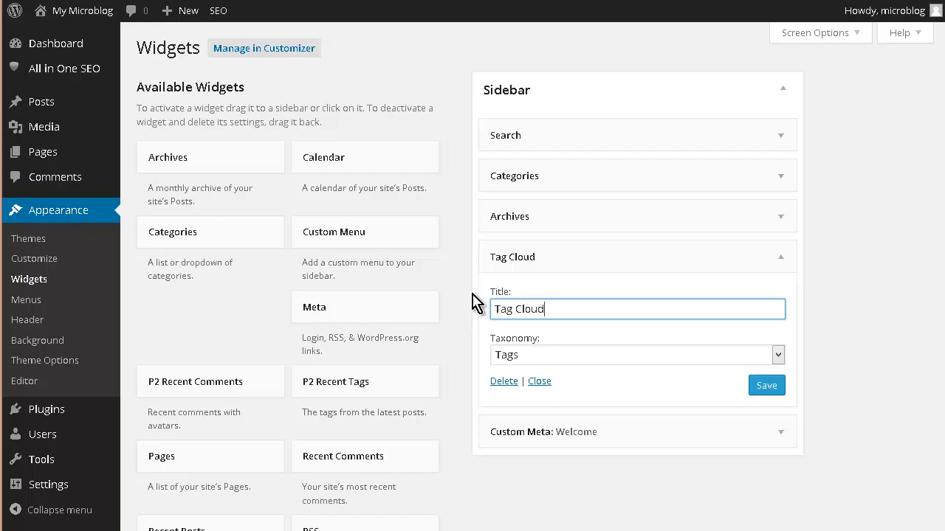
click(766, 387)
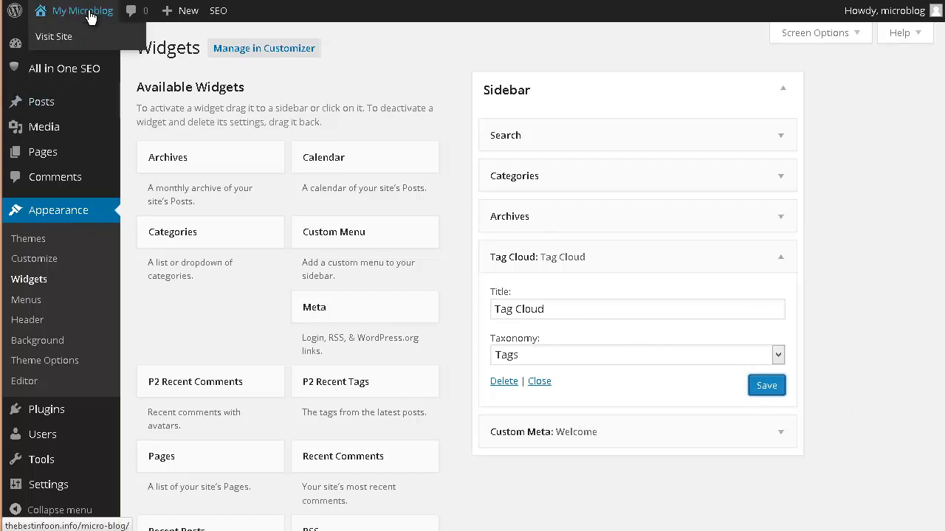
- View the site's front page and check the sidebar's categories, archives, tag cloud and Welcome sections
click(56, 38)
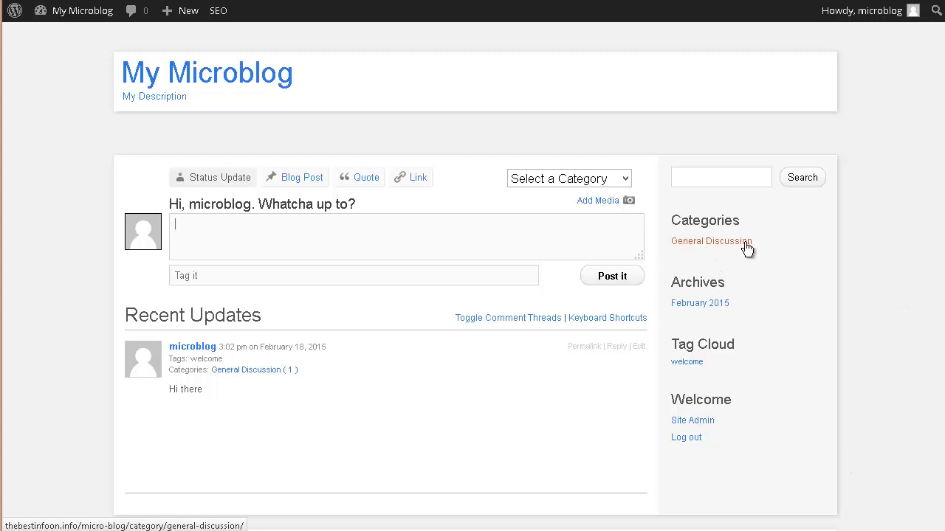
scroll(697, 269, down, 1)
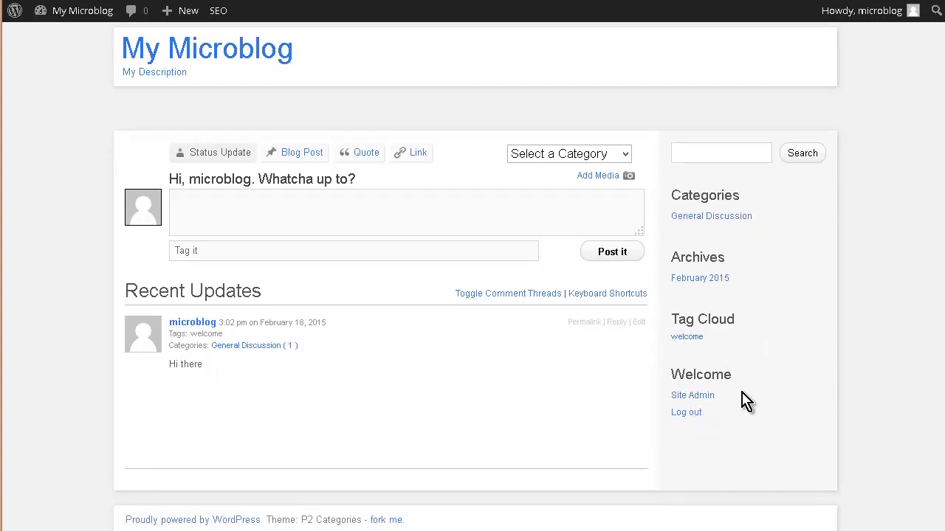
scroll(742, 400, up, 1)
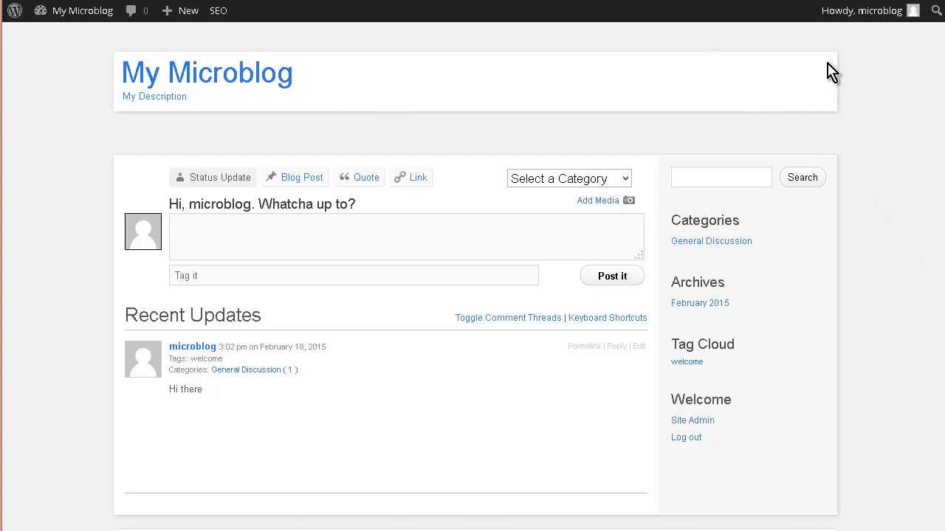
- Start customizing the site's appearance and turn off Display Header Text for the site title and tagline
mouse_move(45, 12)
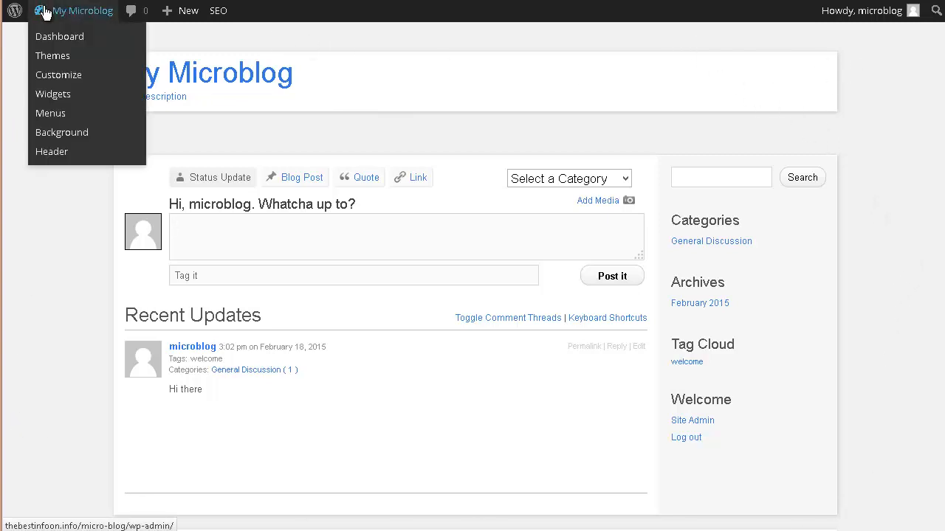
click(67, 76)
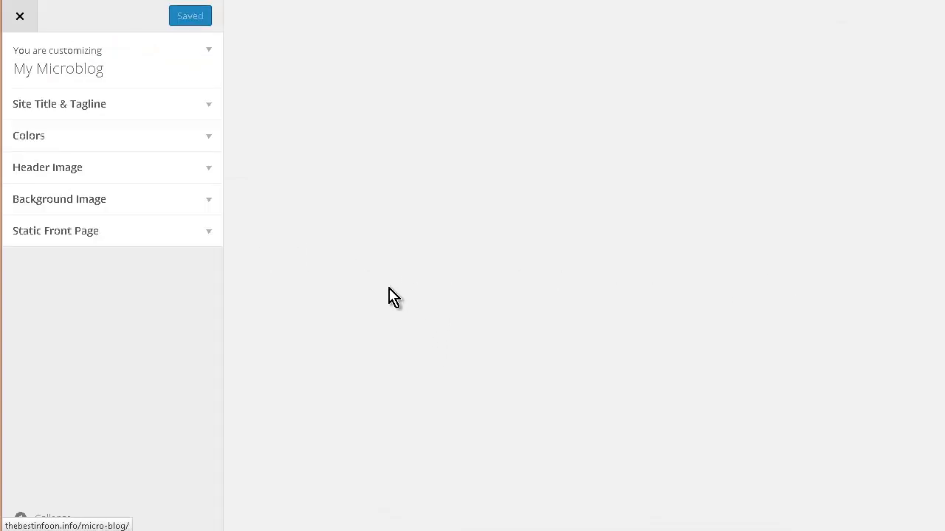
click(209, 108)
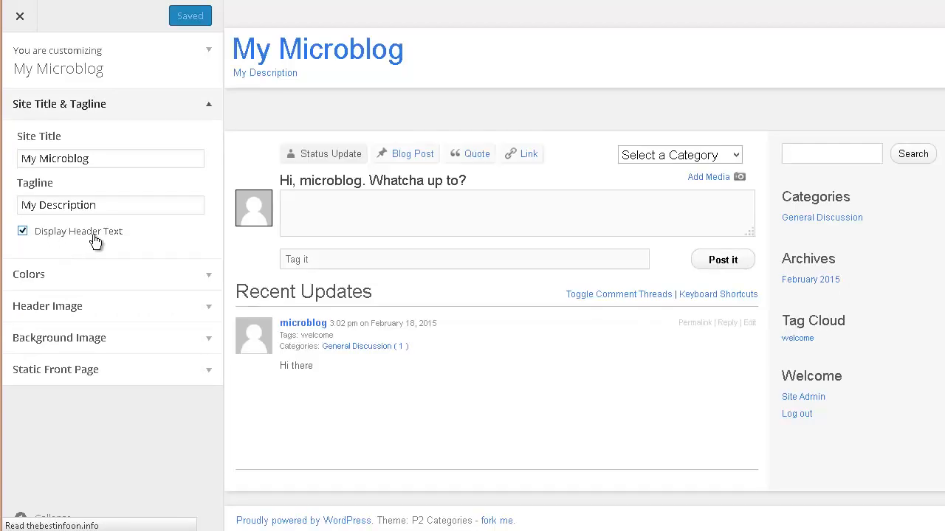
click(23, 232)
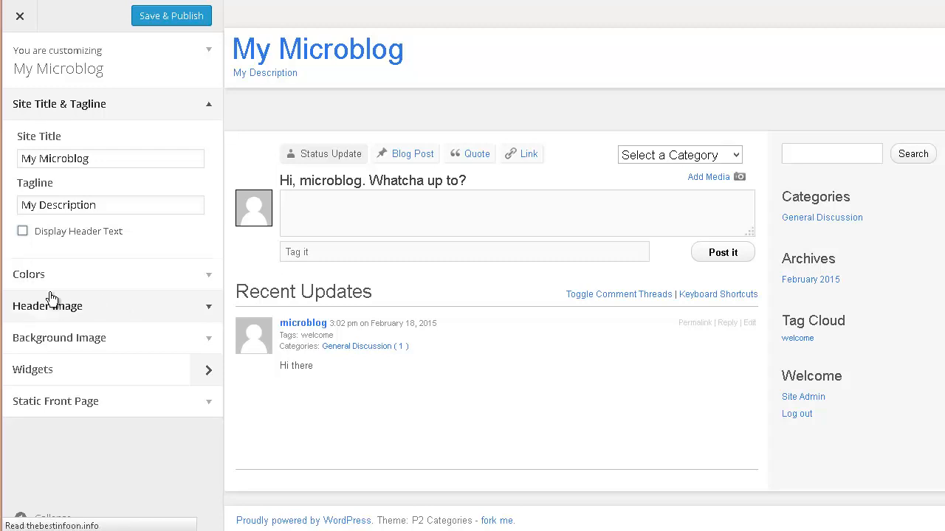
- Set the site's background color to the red preset #dd3333
click(211, 277)
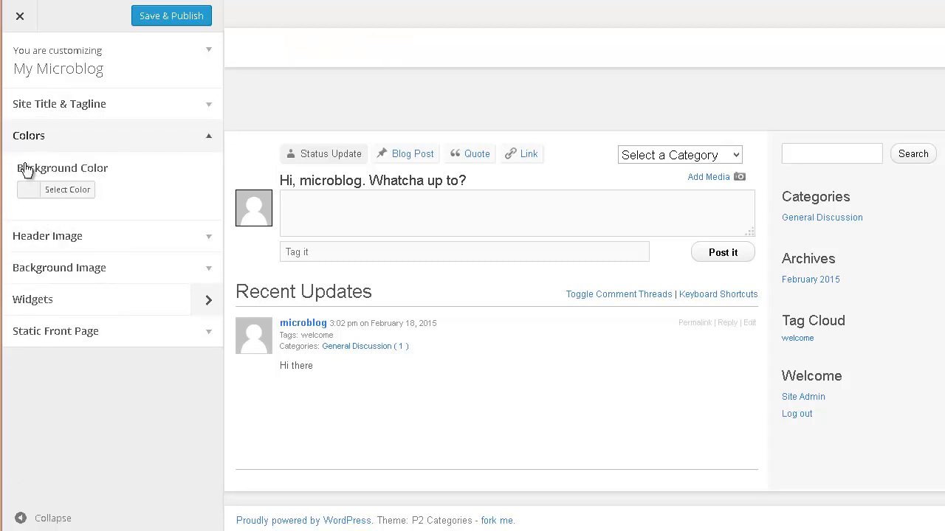
click(67, 193)
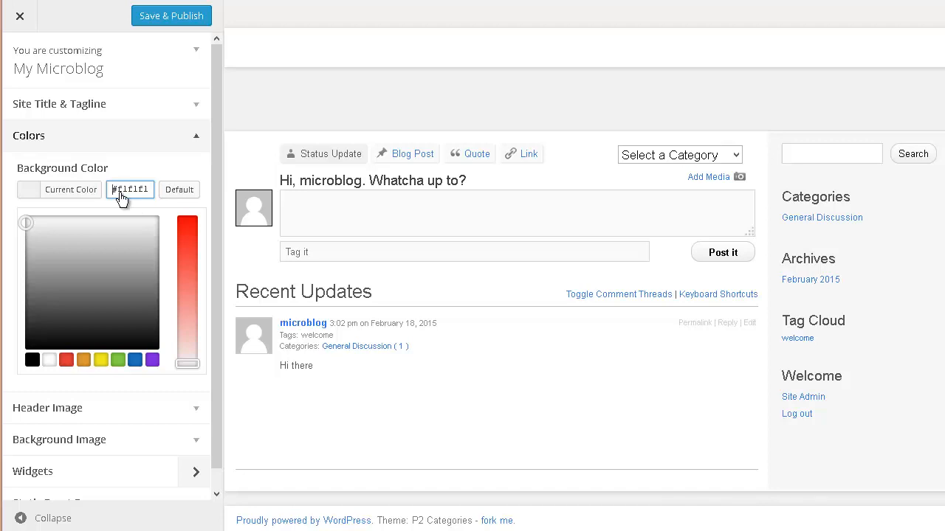
click(67, 360)
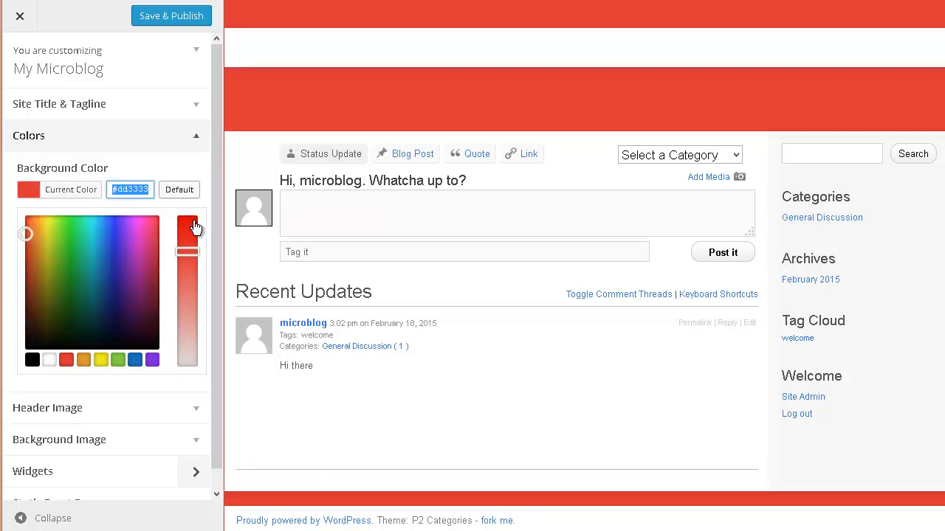
- Start adding a new header image and upload header.jpg from the microblog folder in File Explorer
scroll(196, 295, down, 2)
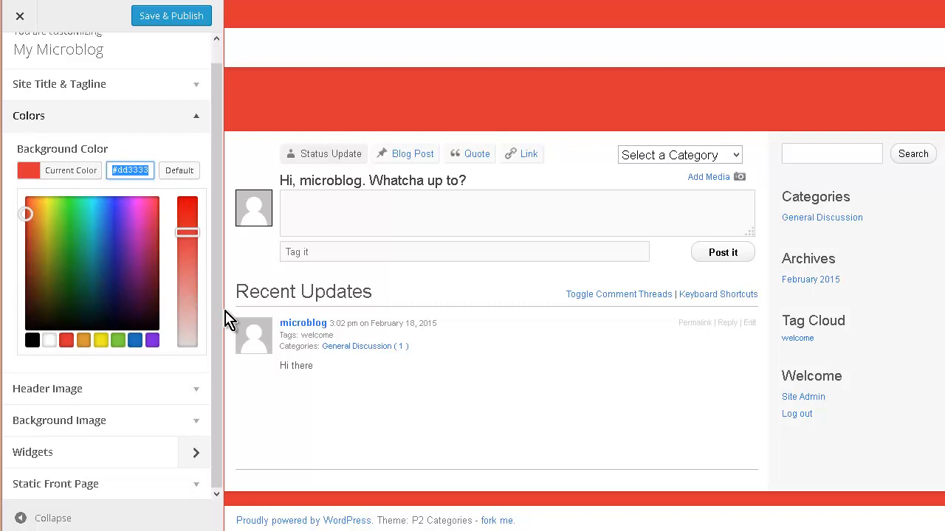
click(194, 391)
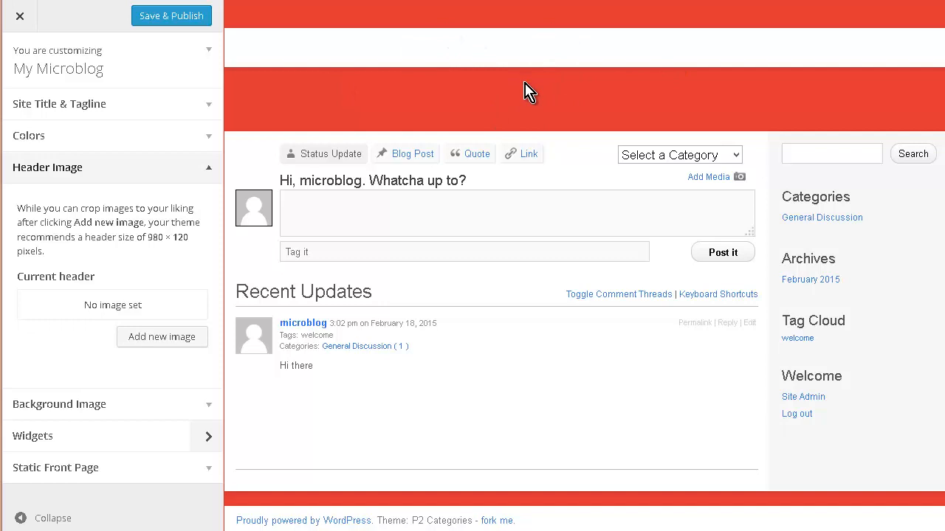
click(157, 350)
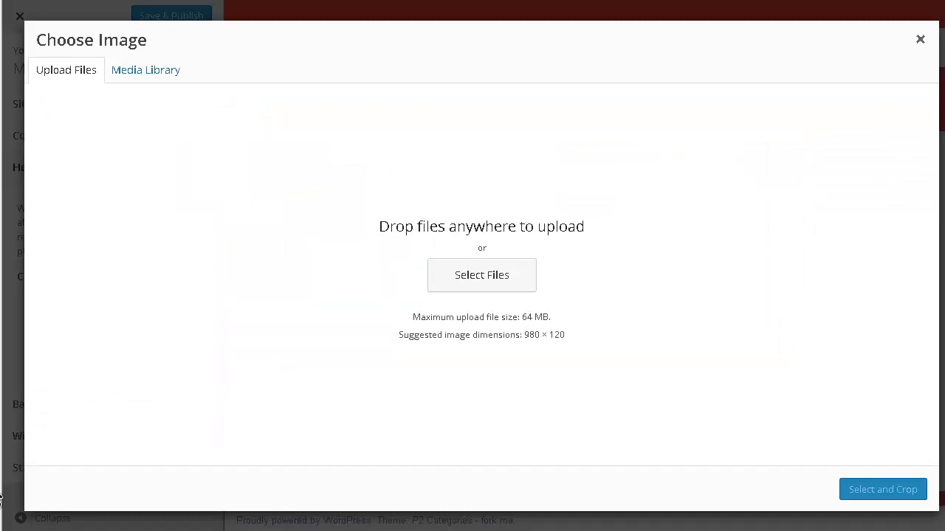
key(alt+Tab)
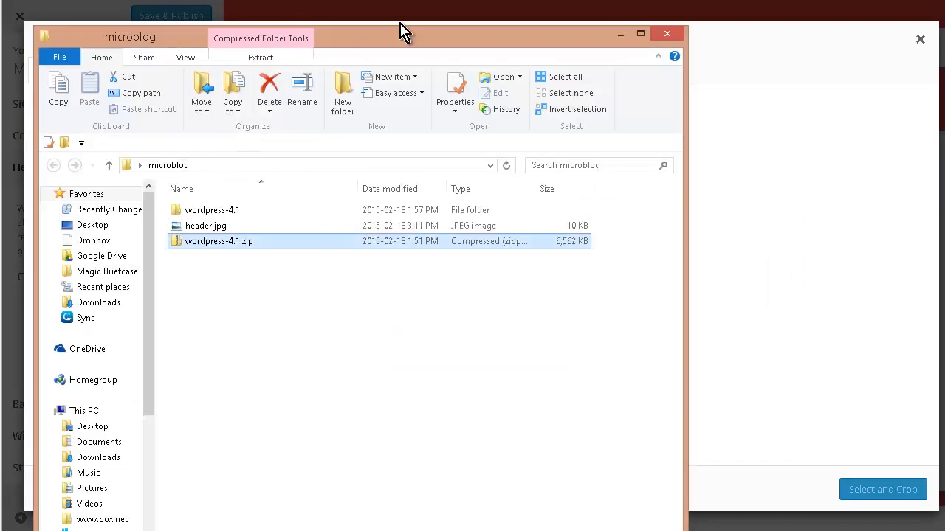
drag(411, 35, 797, 137)
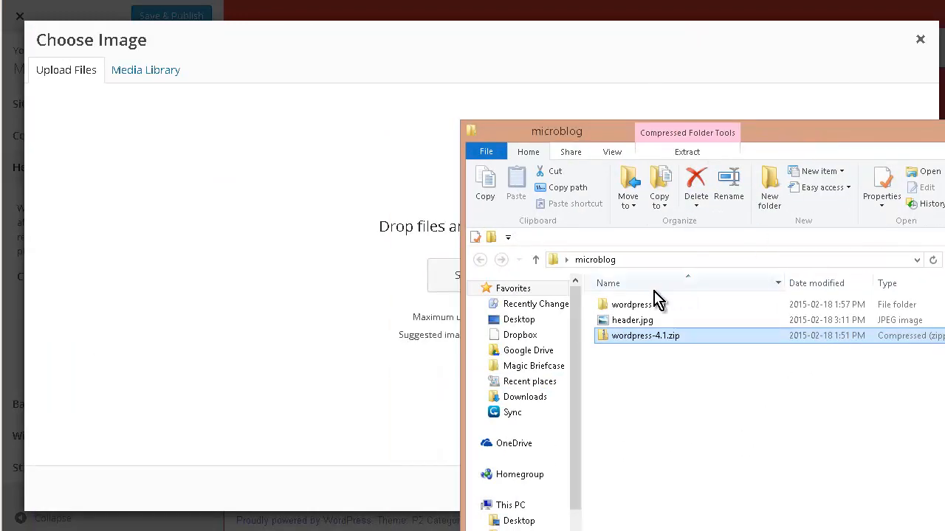
click(633, 322)
drag(616, 327, 660, 397)
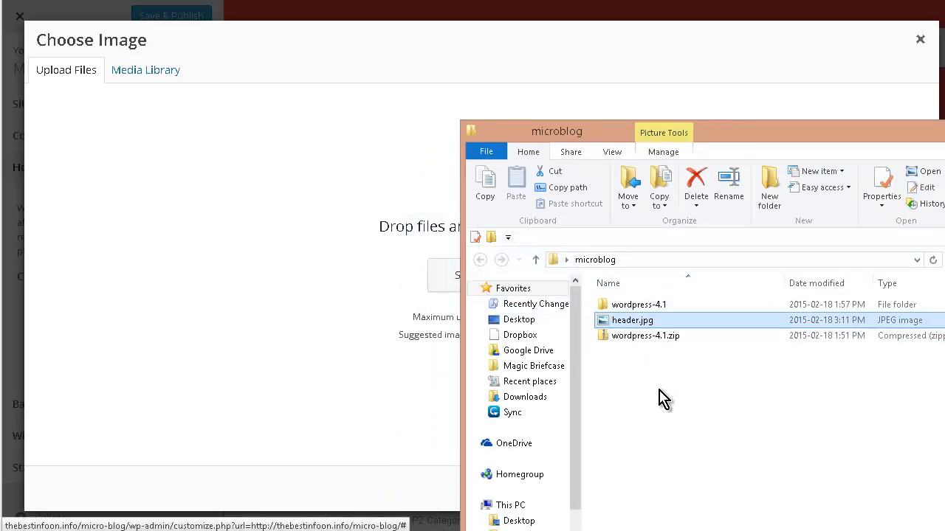
drag(637, 327, 284, 438)
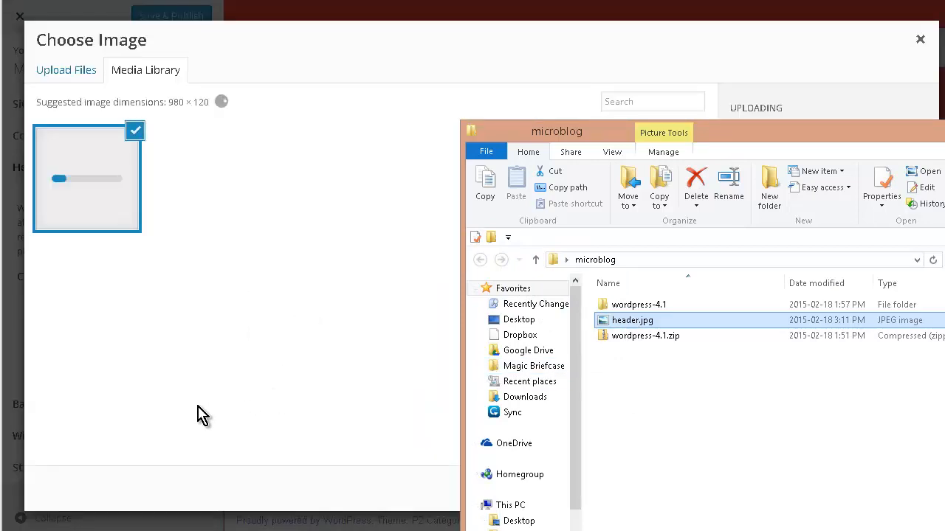
- Select the uploaded header.jpg and crop it at its full size as the site's header image
click(265, 307)
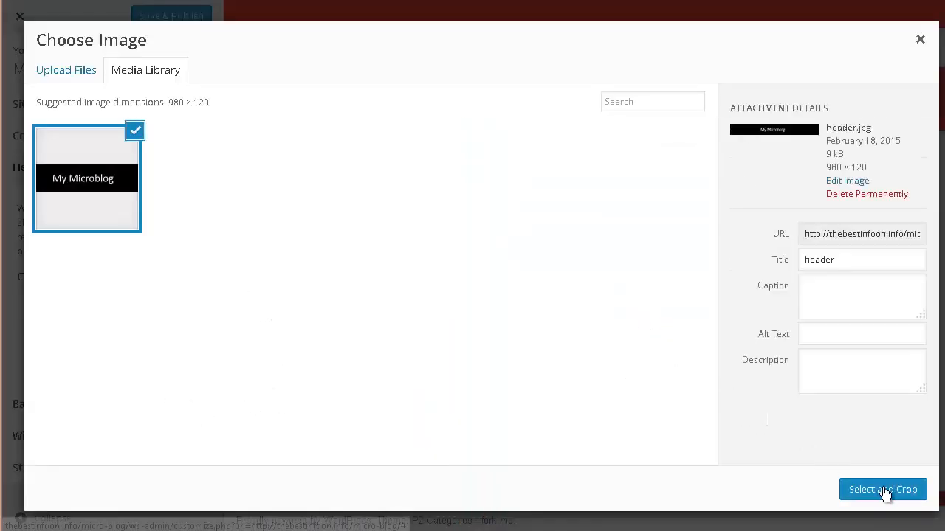
click(912, 492)
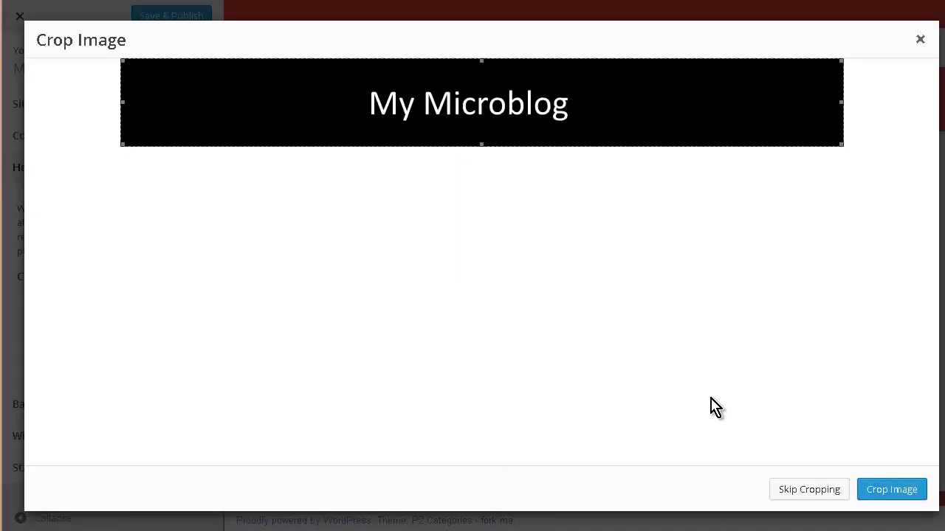
click(874, 487)
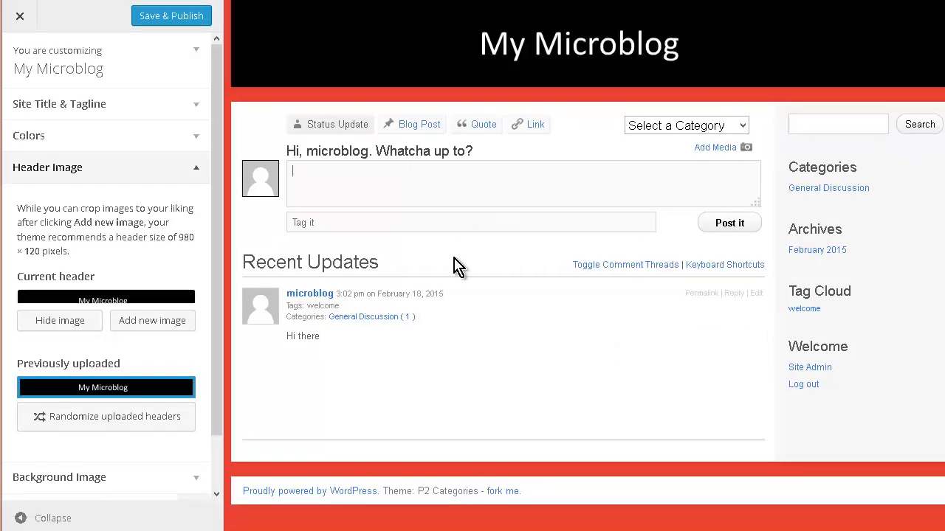
- Check the background image options, save and publish the customizations, and close the customizer
click(128, 488)
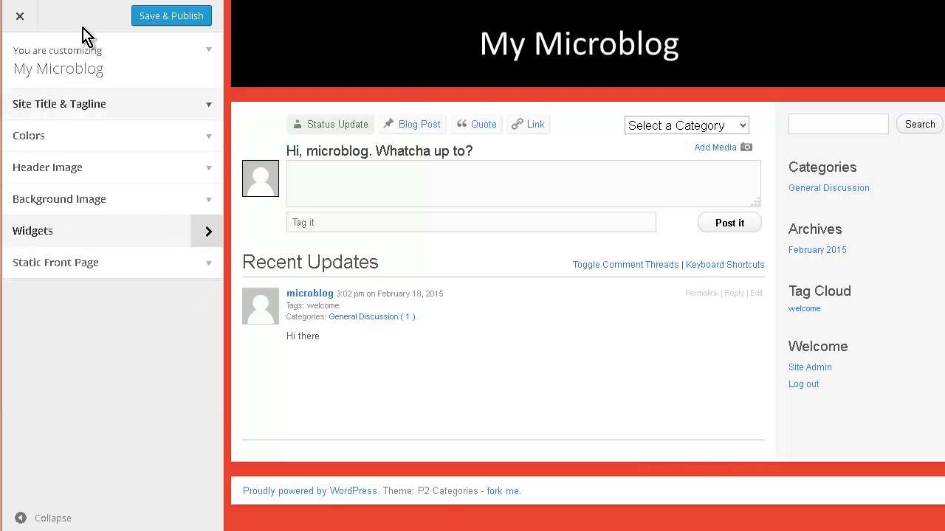
click(172, 18)
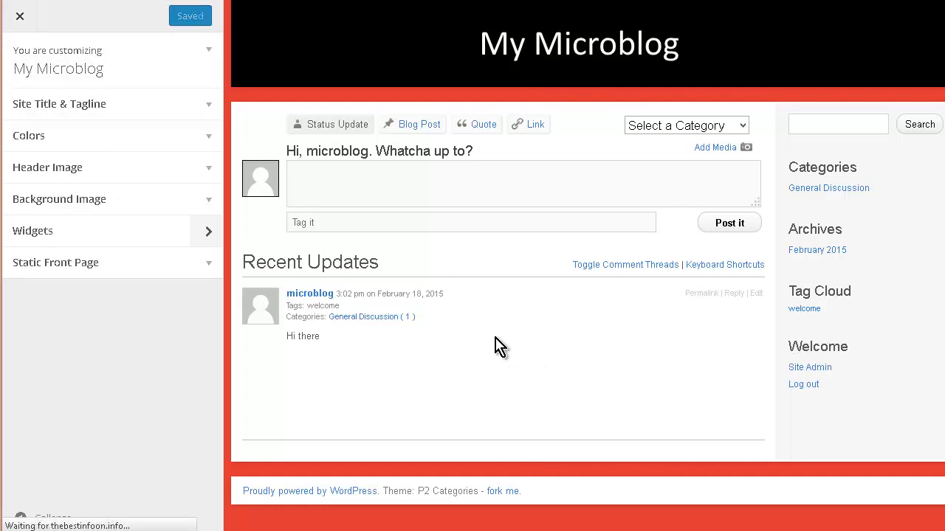
click(20, 16)
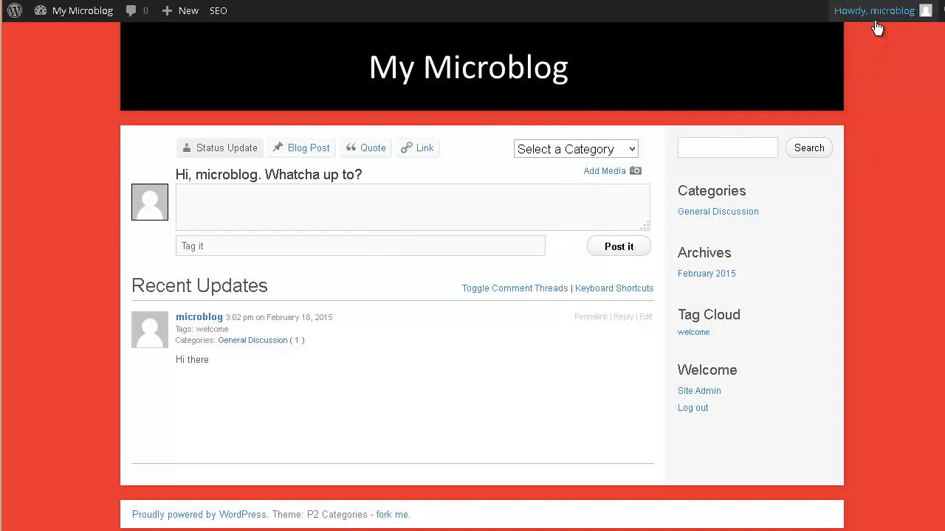
- Open the site's admin dashboard
mouse_move(876, 22)
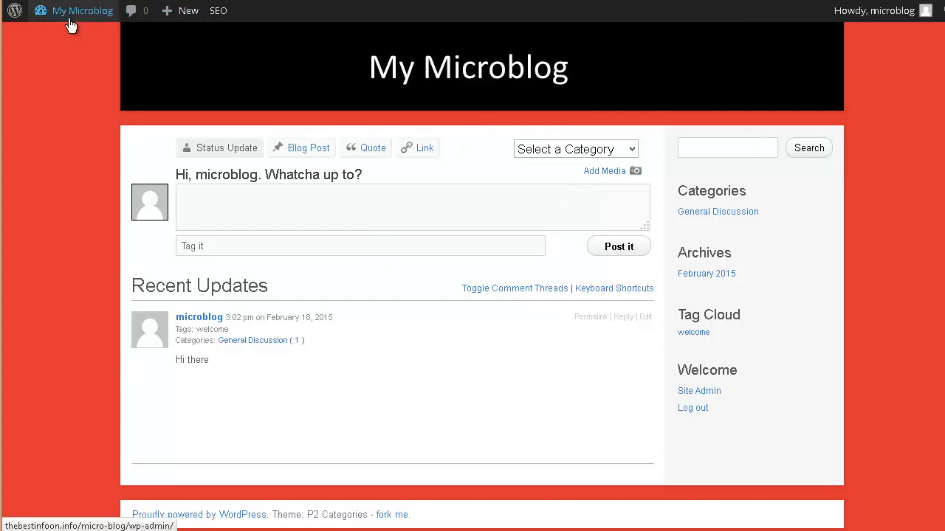
mouse_move(71, 26)
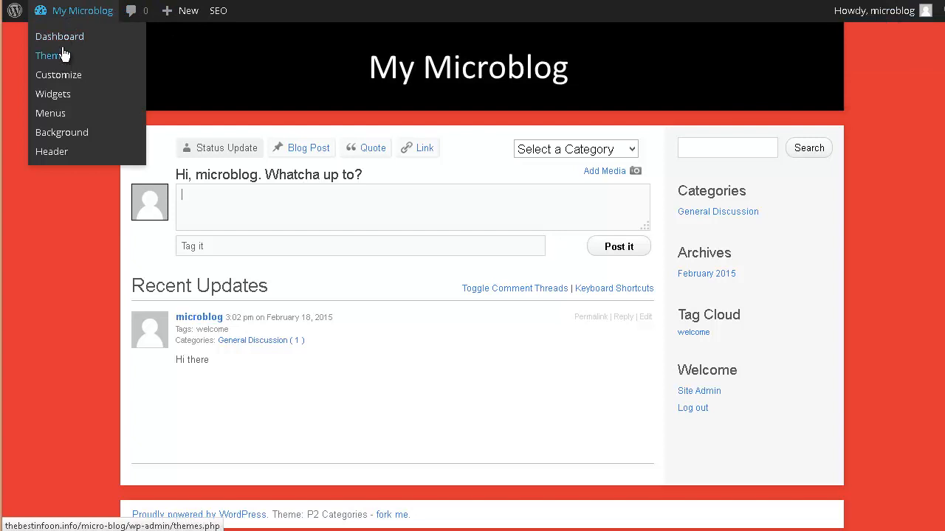
click(76, 39)
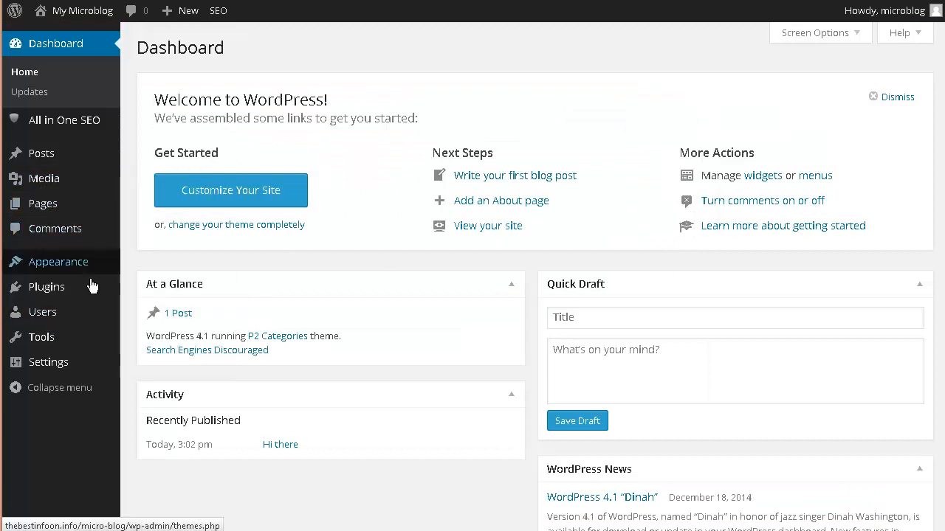
- Add a new user account with the username test and the Subscriber role
mouse_move(42, 321)
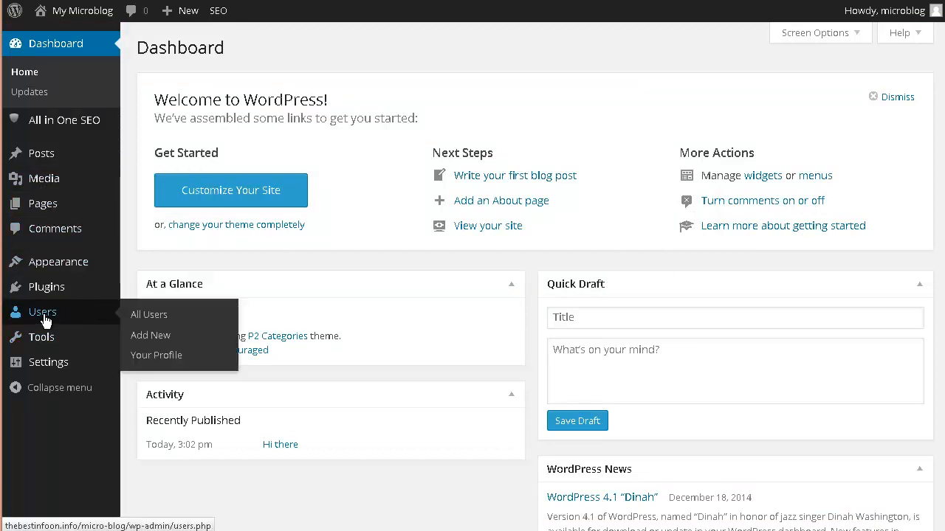
click(177, 338)
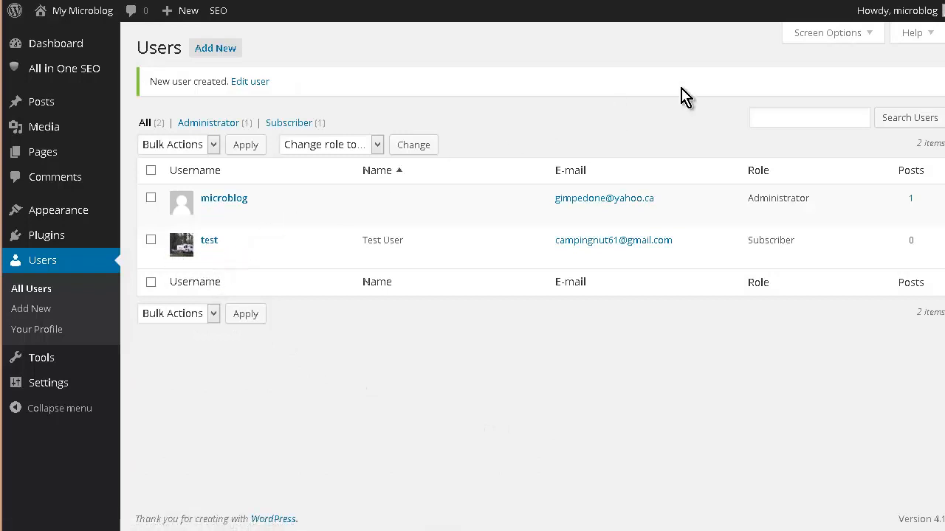
- Log out of the admin account, log in as test with the account password, and dismiss the offer to remember the password
mouse_move(904, 18)
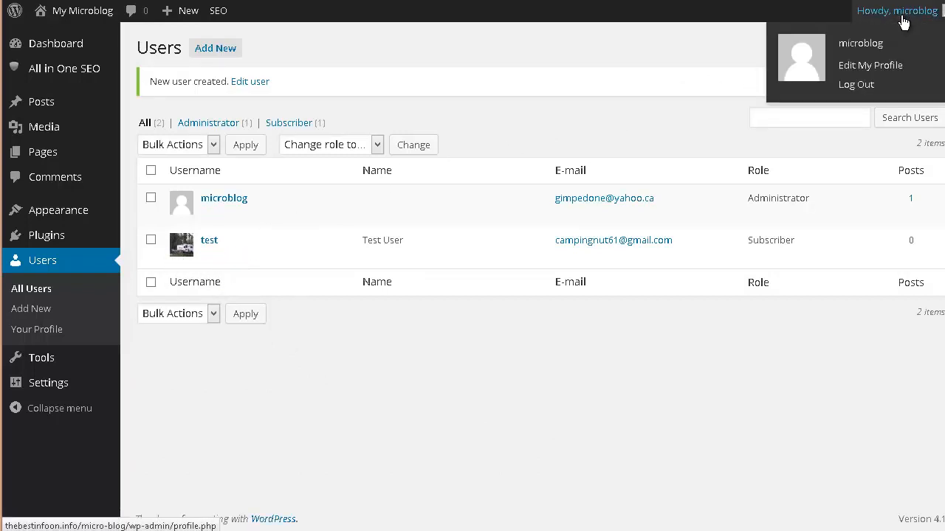
click(856, 84)
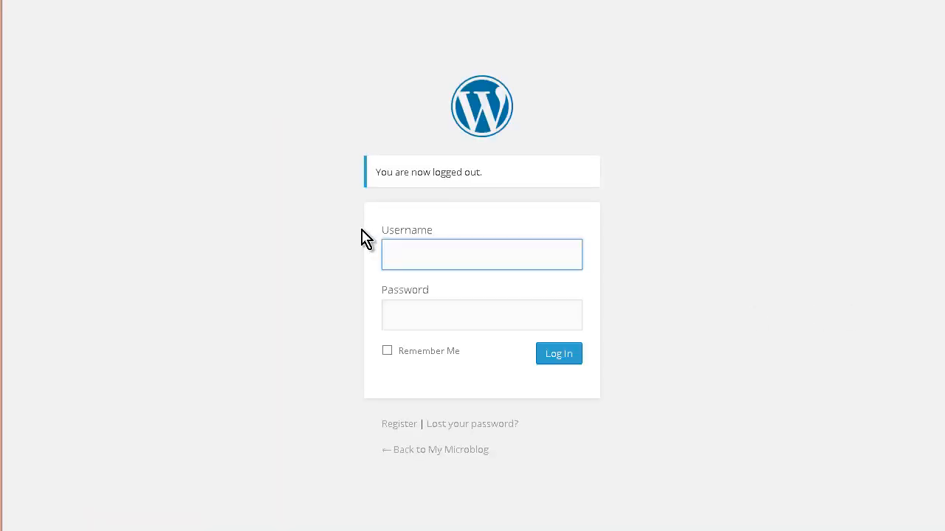
text(t)
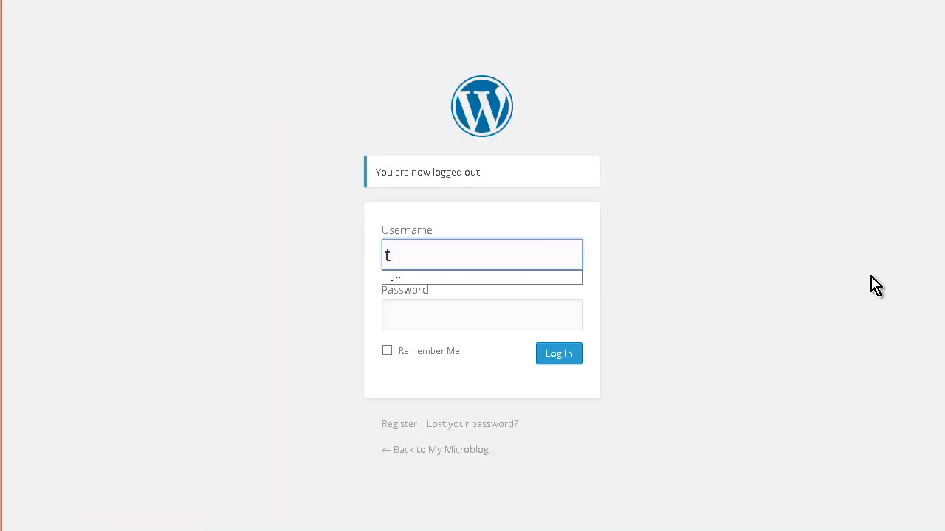
text(est)
key(Tab)
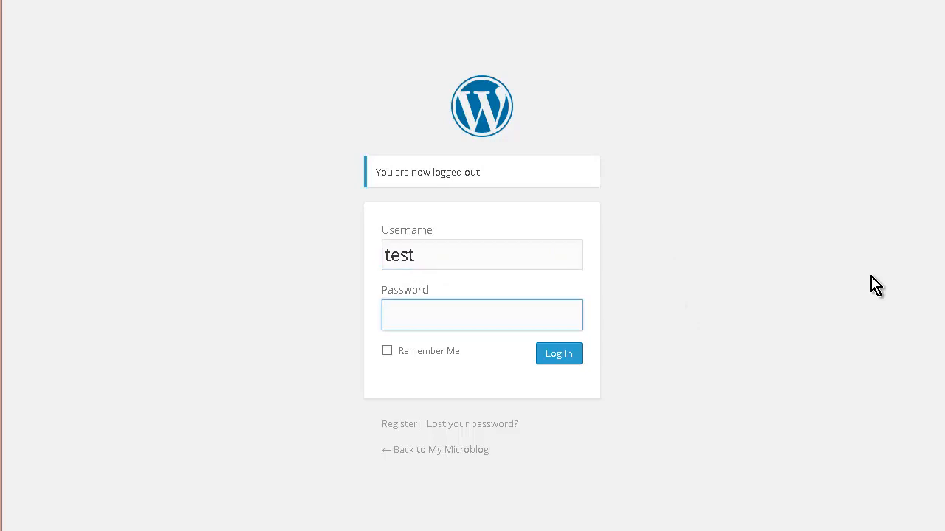
key(Return)
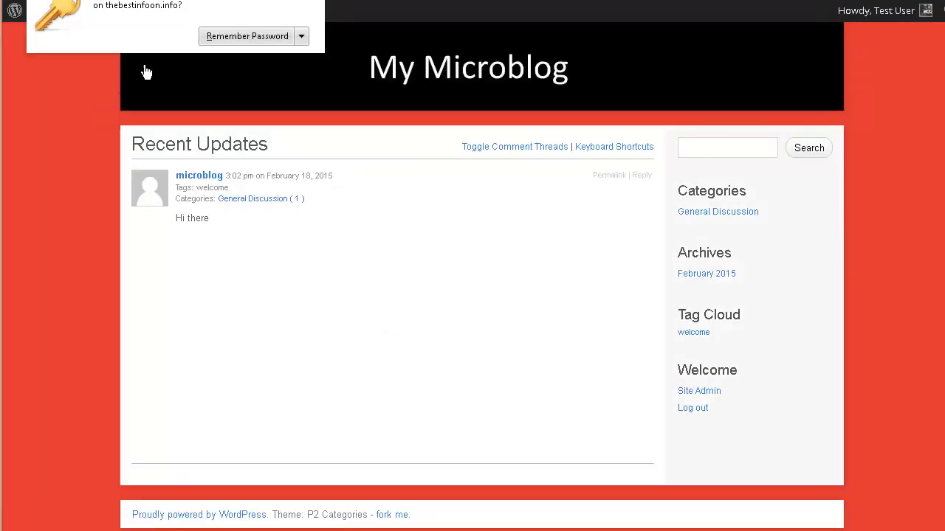
click(326, 3)
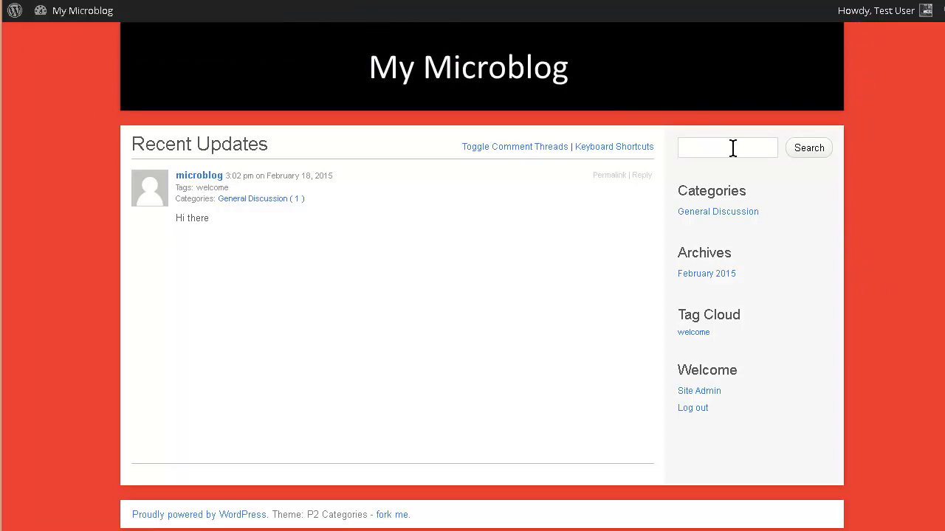
- Reply "Hi back" to the "Hi there" post as the test account
mouse_move(891, 21)
click(642, 177)
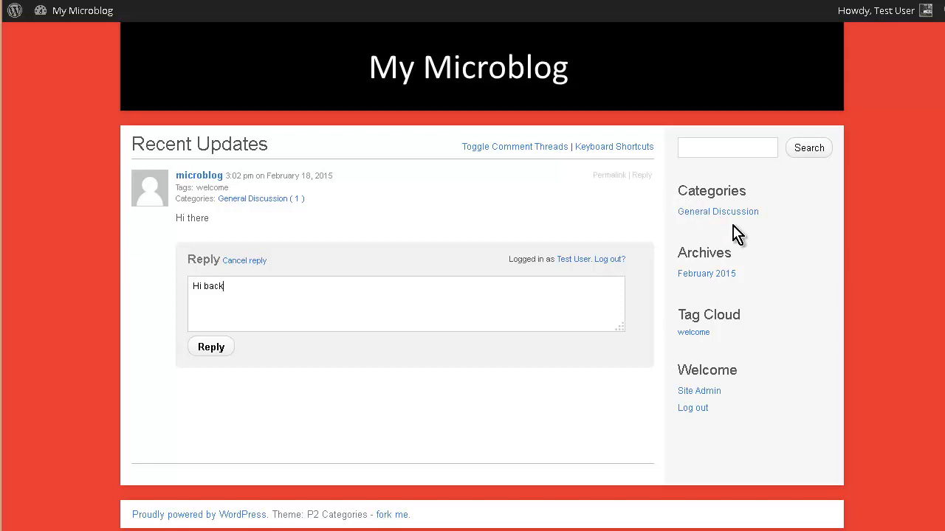
click(199, 348)
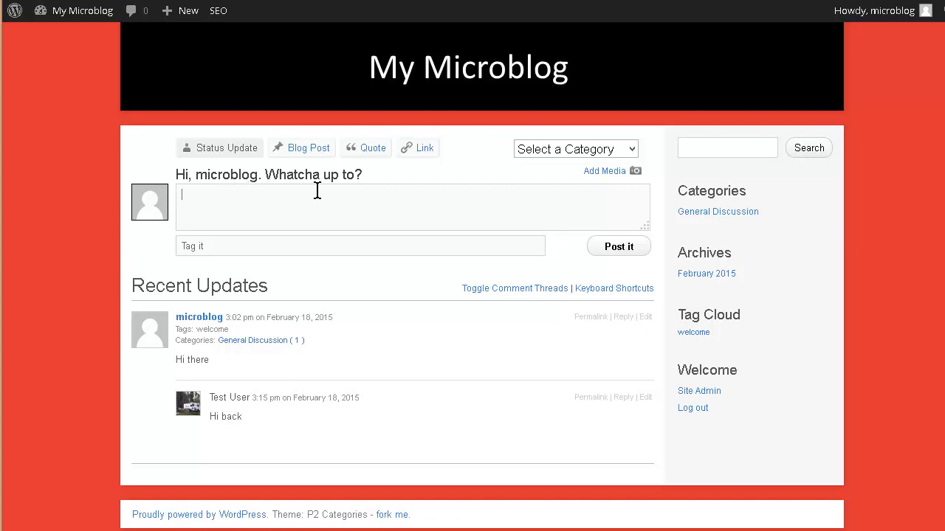
- From the admin account's dashboard, open the P2 theme options and allow any registered member to post
mouse_move(58, 15)
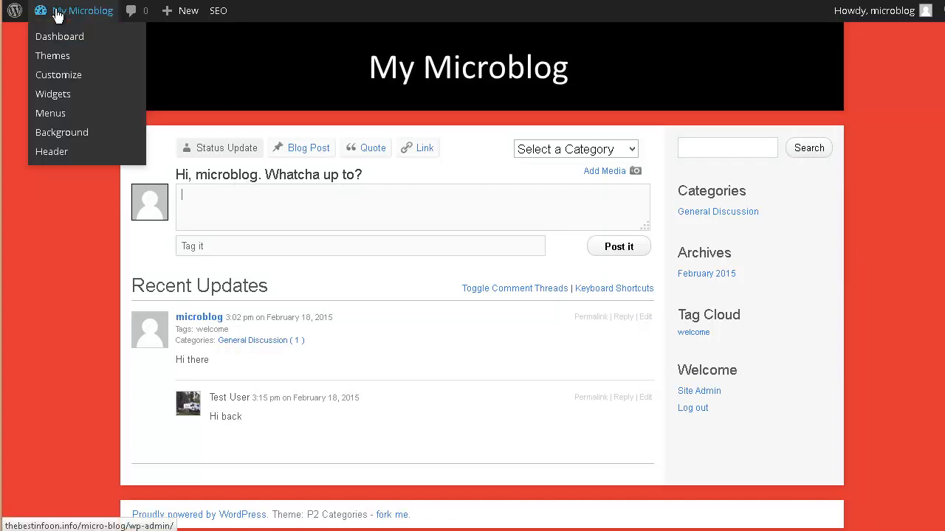
click(57, 38)
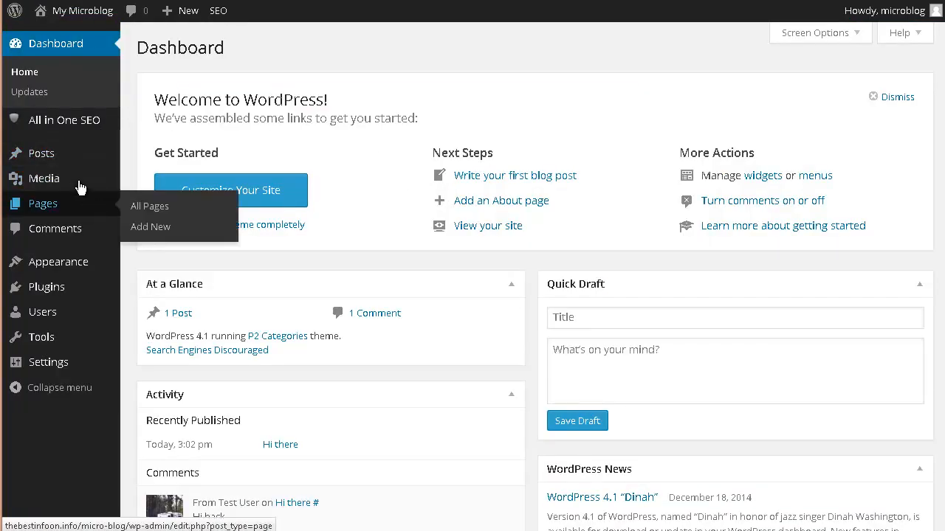
mouse_move(47, 267)
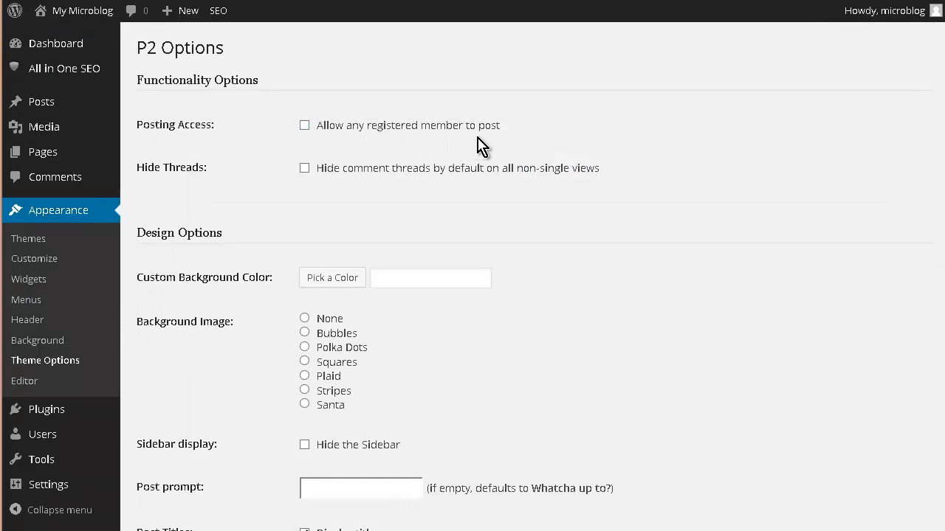
click(304, 126)
- Set the theme's background image to Santa and update the theme options
scroll(267, 292, down, 2)
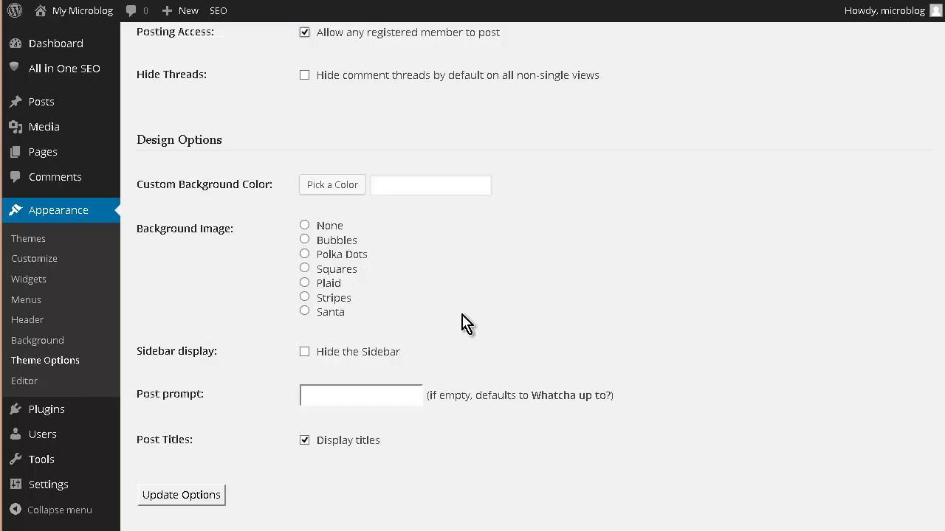
click(310, 317)
scroll(264, 344, down, 2)
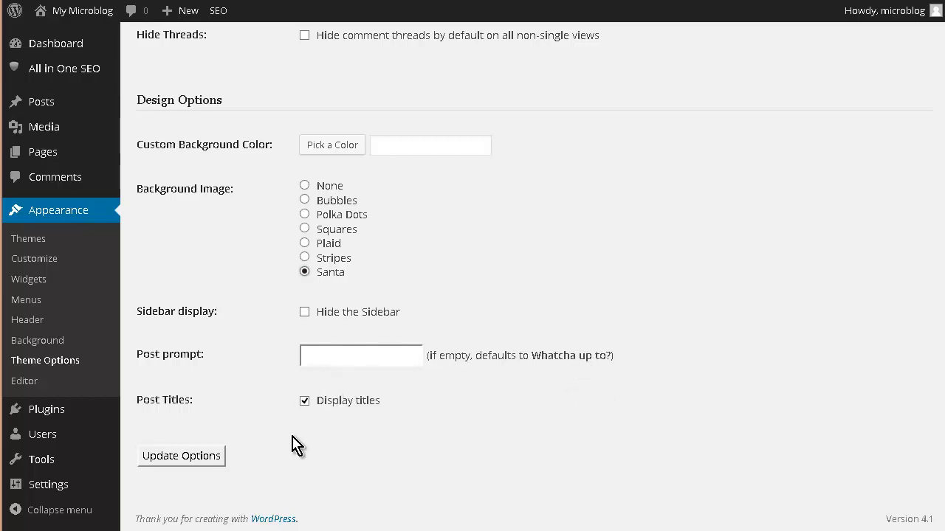
click(176, 462)
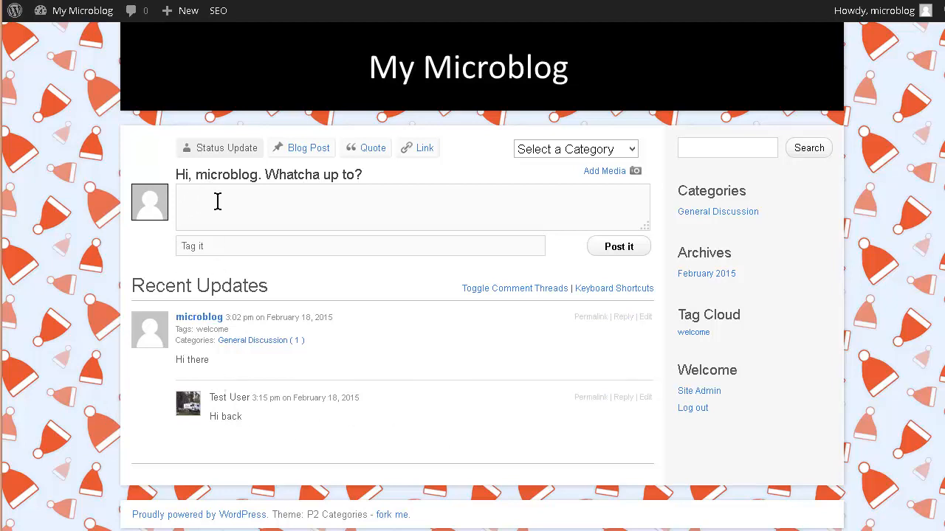
- Hide the comment threads in the Recent Updates list and show them again
click(515, 293)
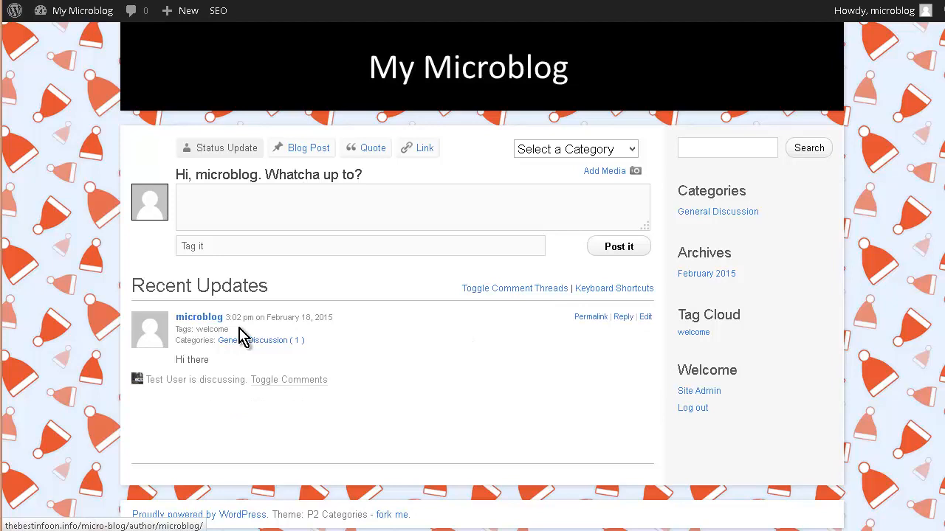
click(493, 289)
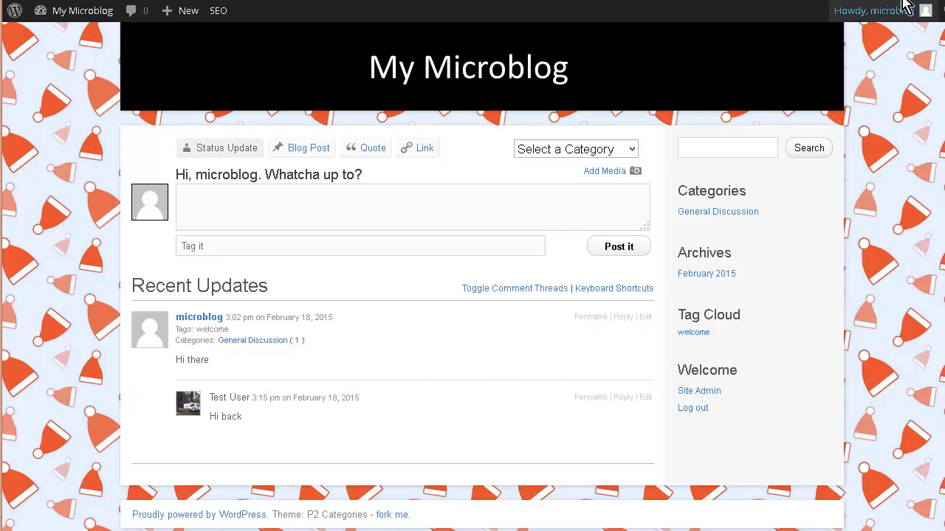
- Log out of the admin account and log back in as test with the account password
mouse_move(911, 17)
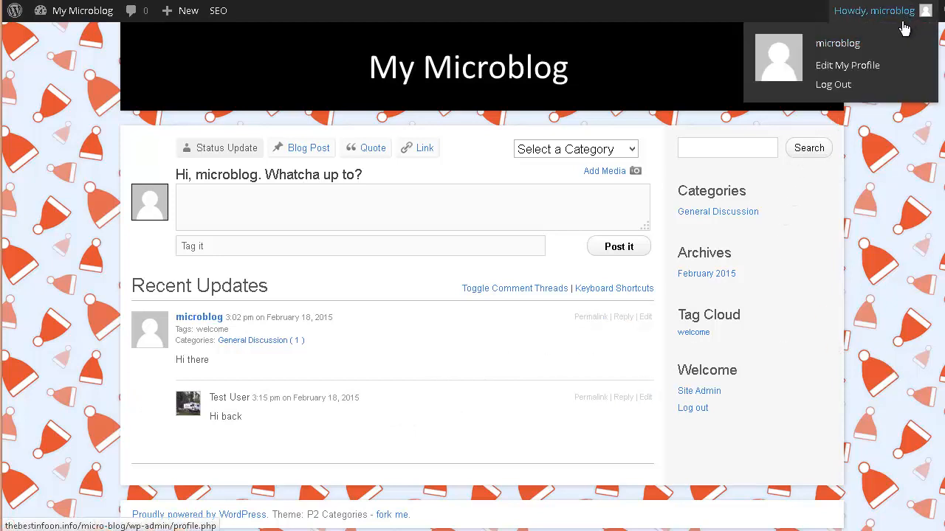
click(842, 86)
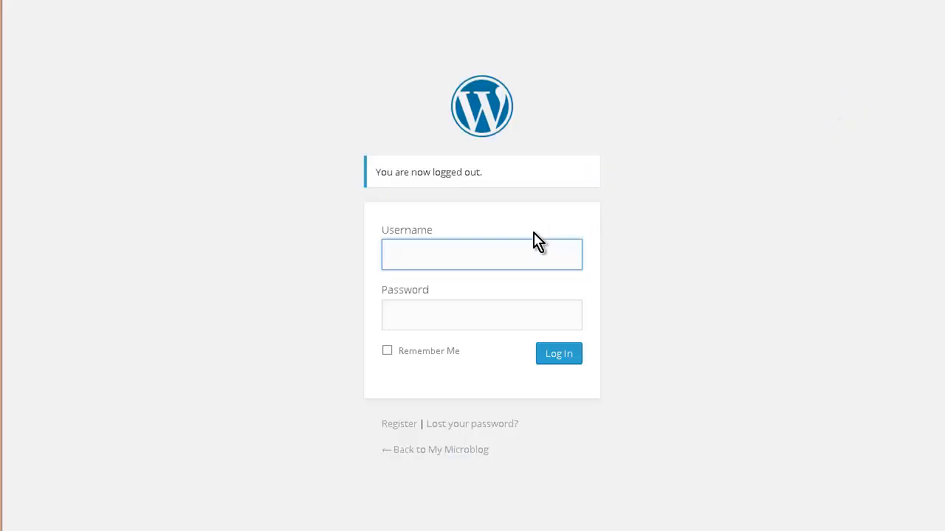
text(t)
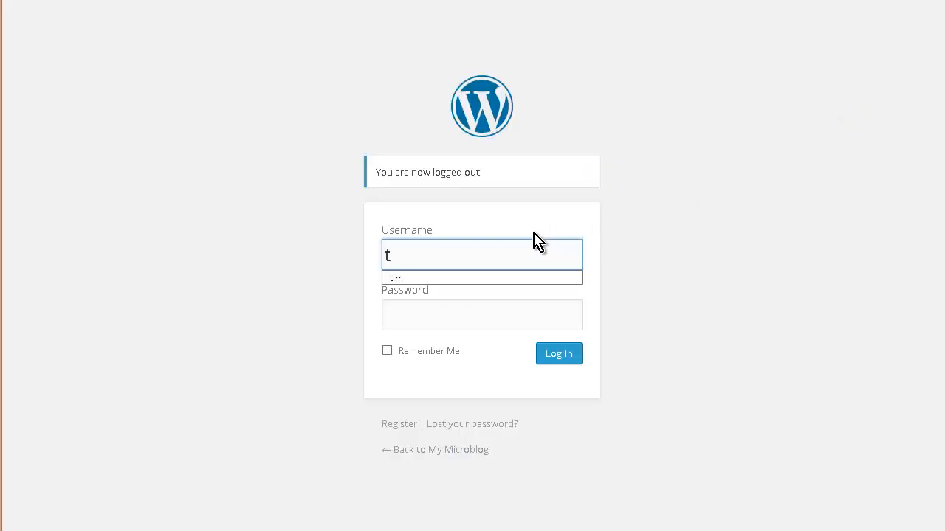
text(est)
key(Tab)
text(•••••••)
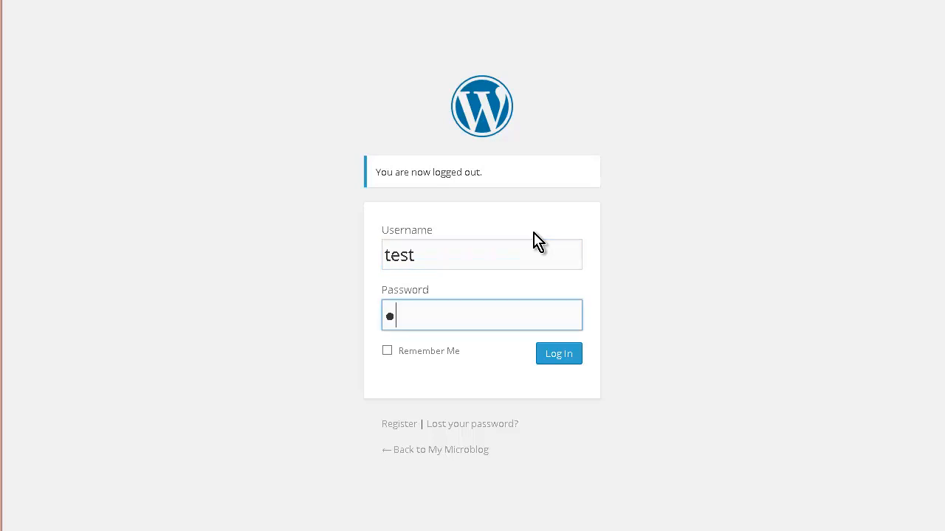
text(•)
key(Return)
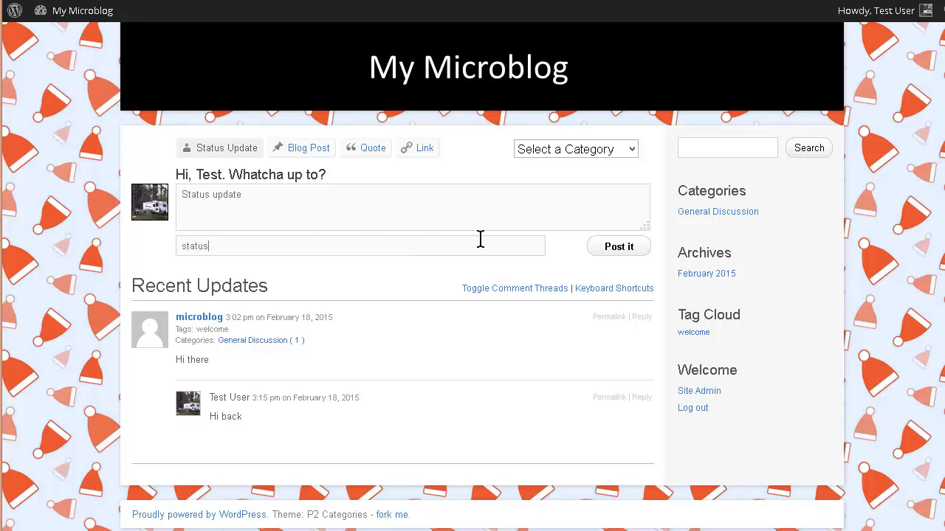
- Post a status reading "Status update", tagged status, in the Latest News category
click(632, 150)
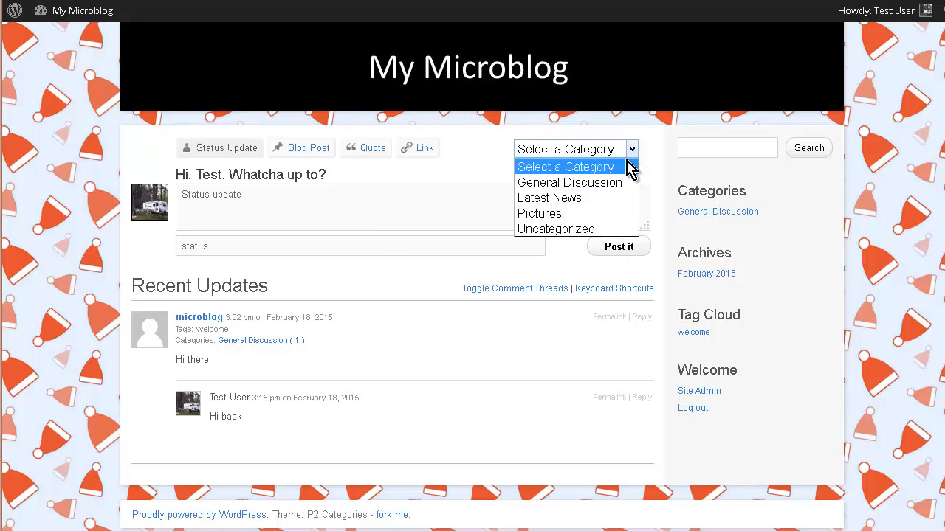
click(616, 198)
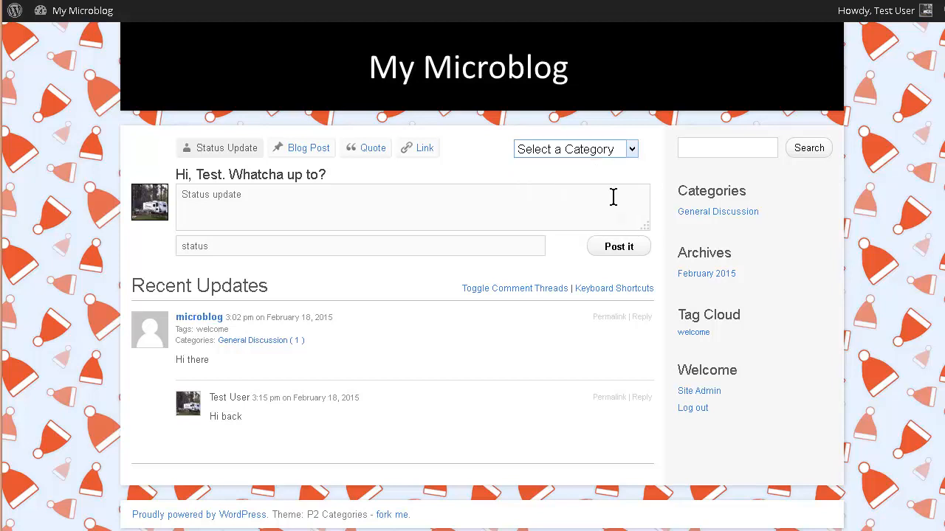
click(620, 249)
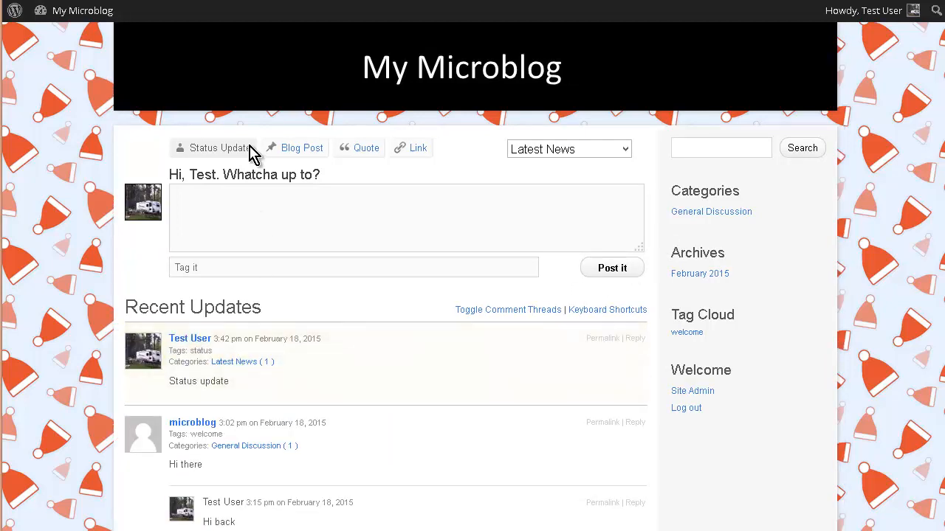
- Publish a blog post titled "Blog post" with the text "Blog post test" and the tag blogpost in the General Discussion category
click(299, 148)
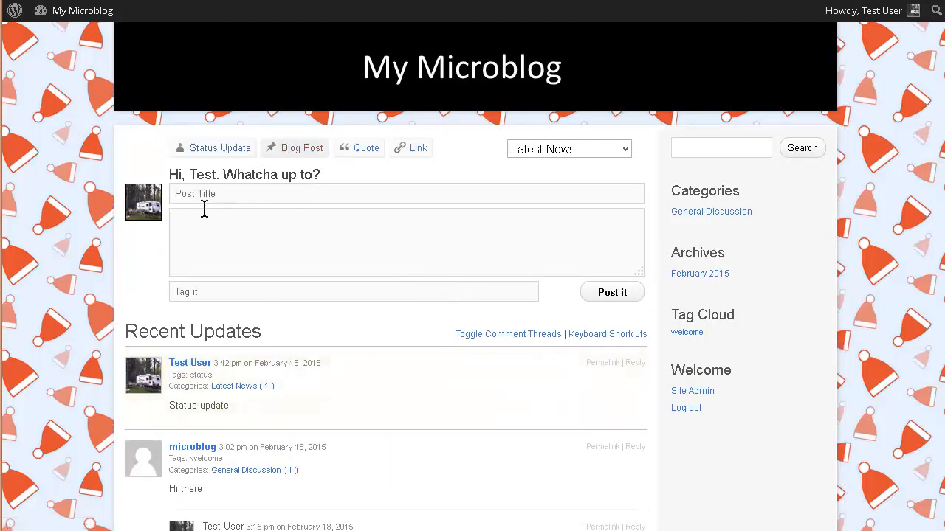
click(251, 195)
click(627, 151)
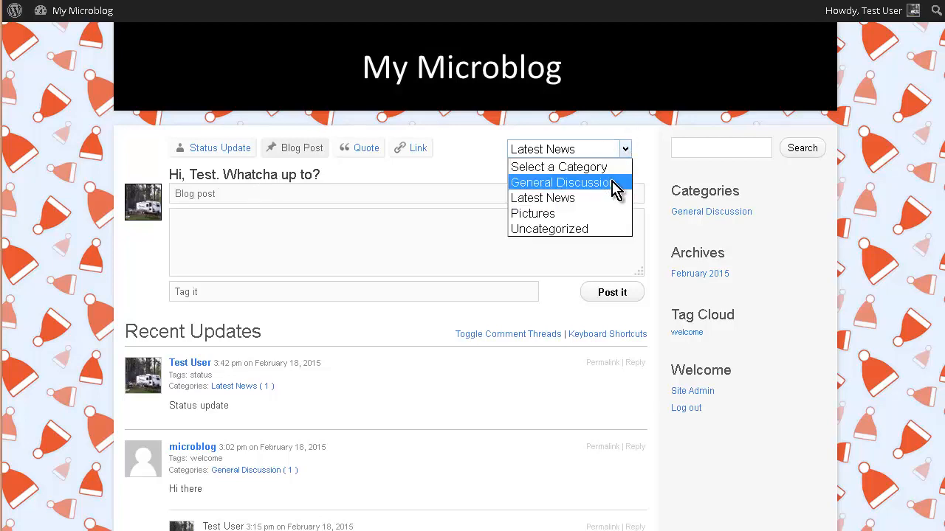
click(615, 183)
click(207, 229)
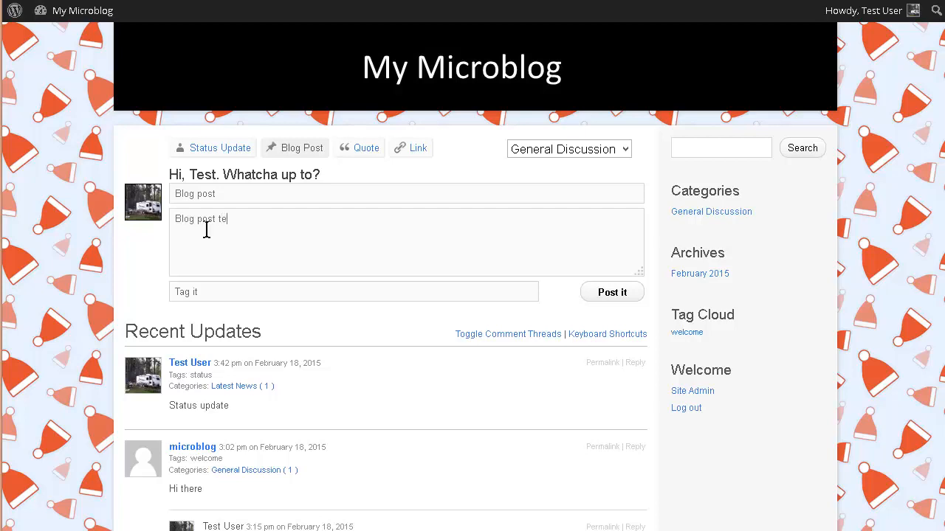
click(203, 293)
click(613, 293)
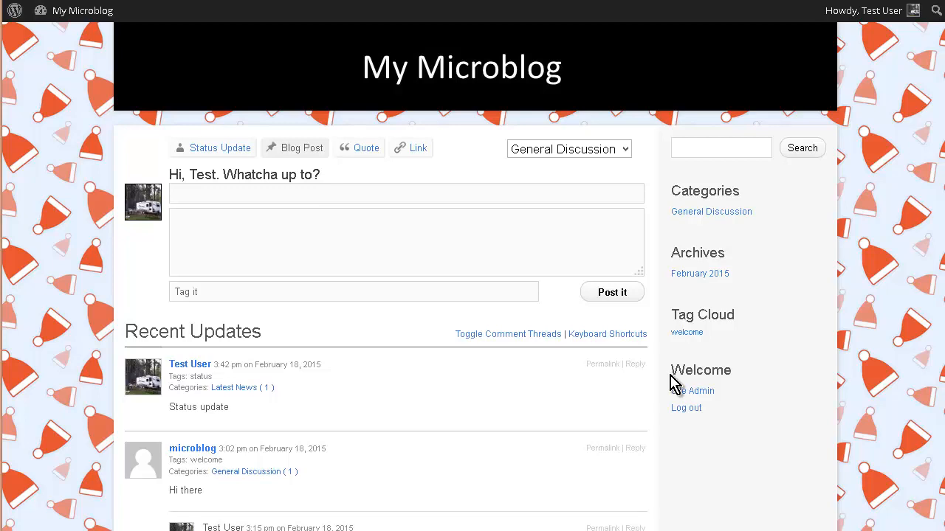
scroll(101, 327, down, 1)
scroll(101, 327, down, 2)
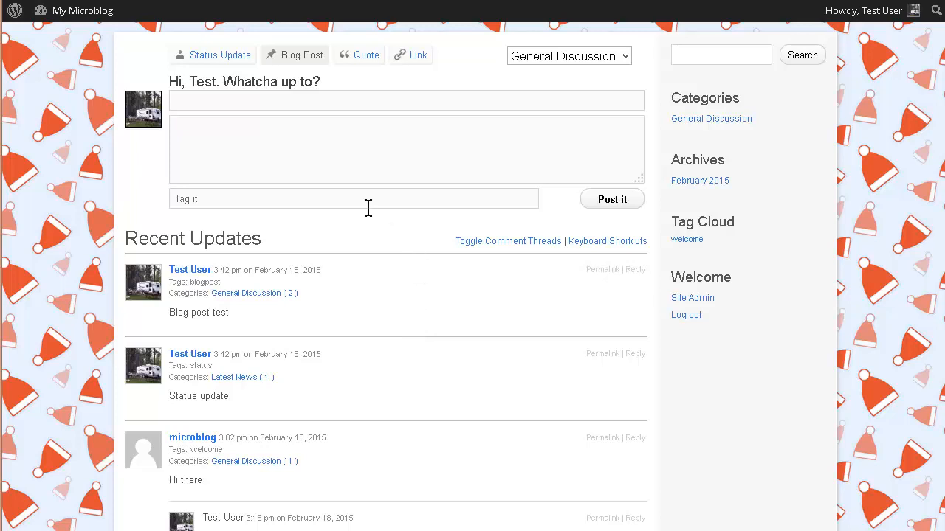
scroll(367, 207, up, 3)
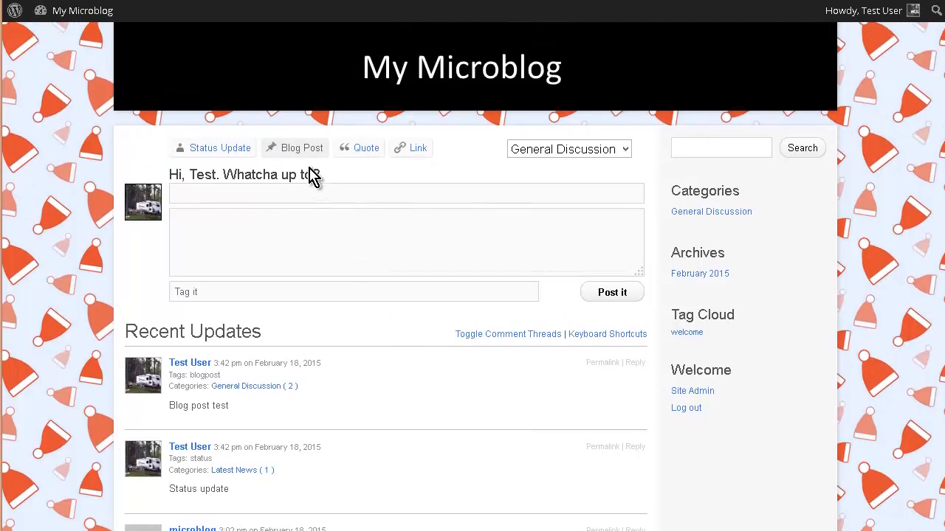
- Post a quote reading "Quote" with the source "citation" and the tag quote
click(365, 151)
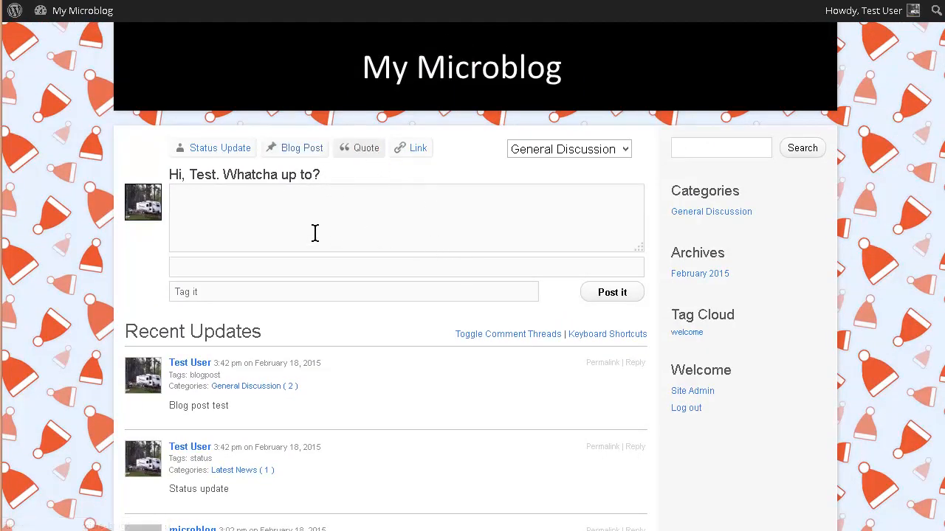
click(230, 214)
key(Tab)
key(Tab)
click(230, 263)
click(194, 293)
click(218, 265)
click(352, 282)
click(603, 298)
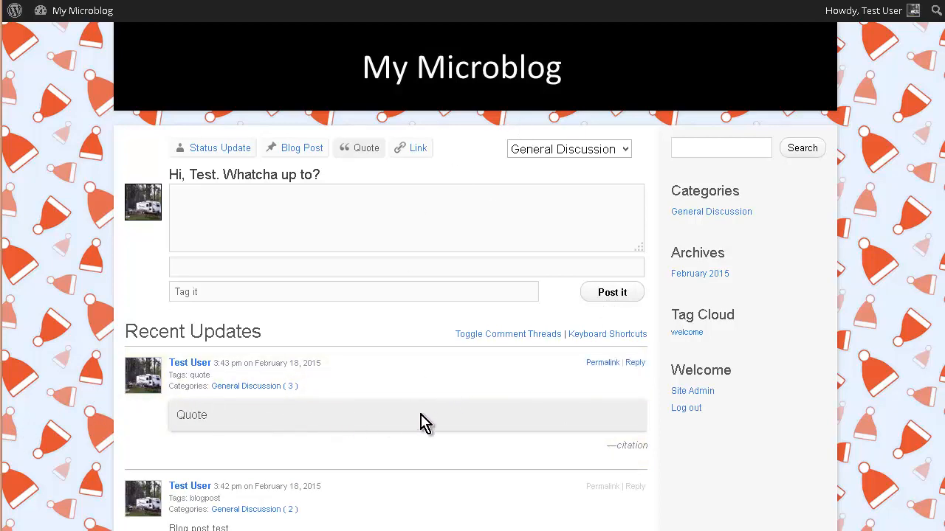
click(418, 150)
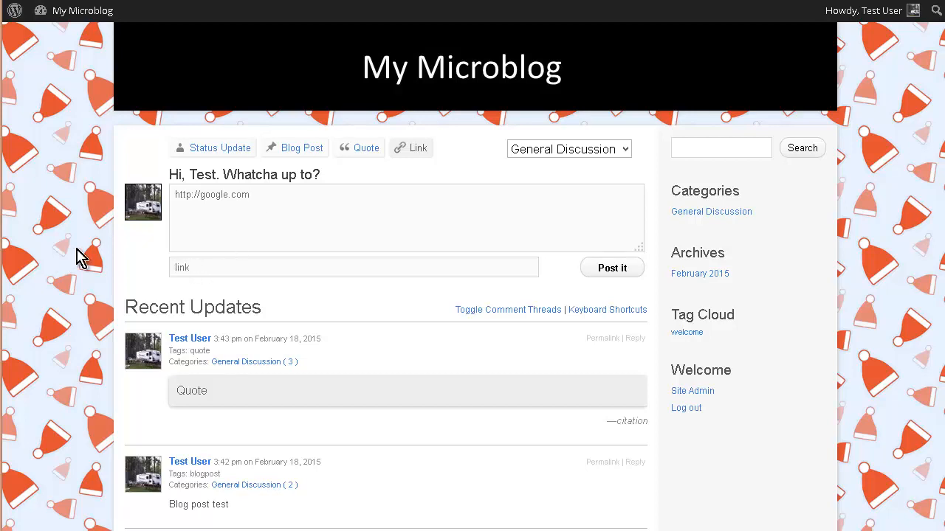
click(625, 274)
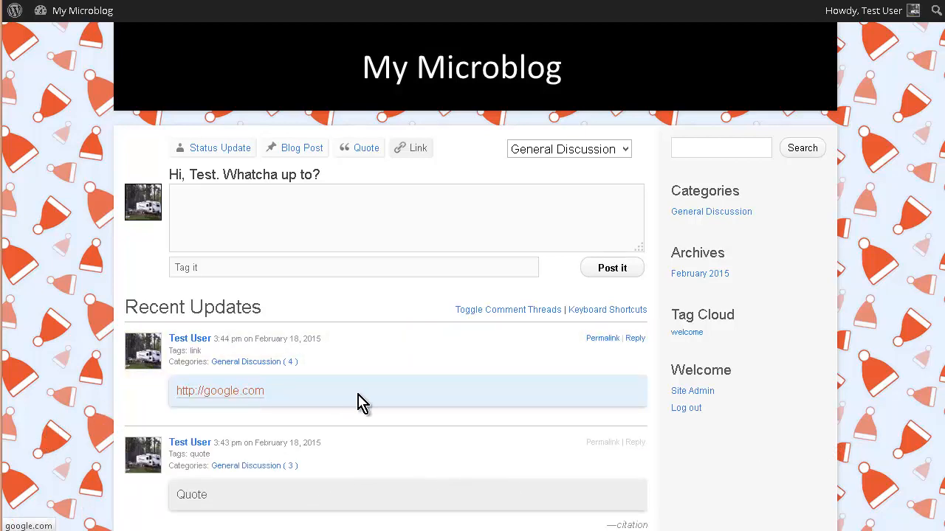
scroll(258, 436, down, 3)
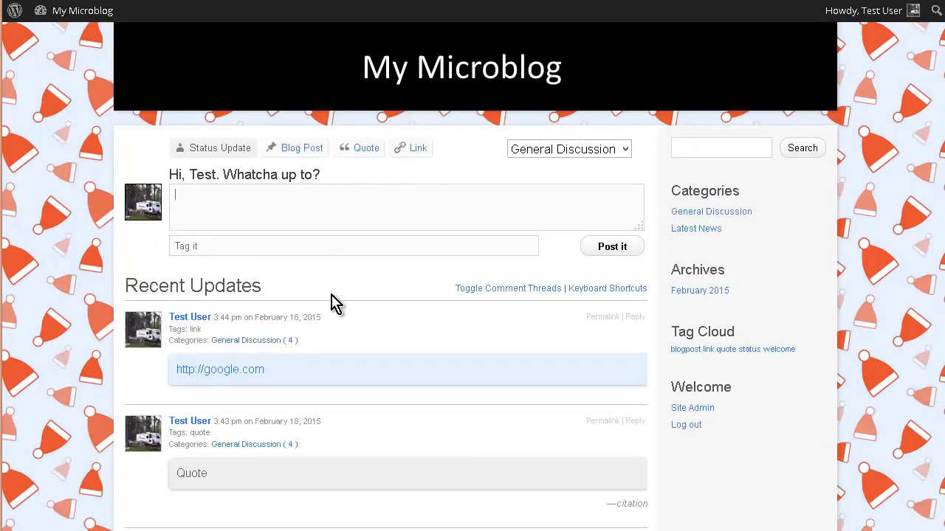
scroll(333, 299, down, 5)
scroll(362, 277, up, 2)
scroll(391, 274, up, 2)
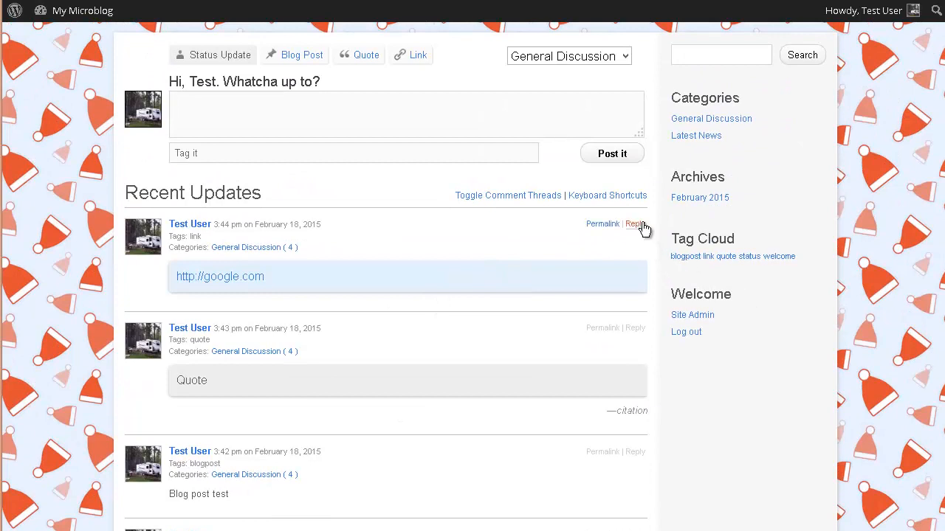
scroll(788, 316, up, 1)
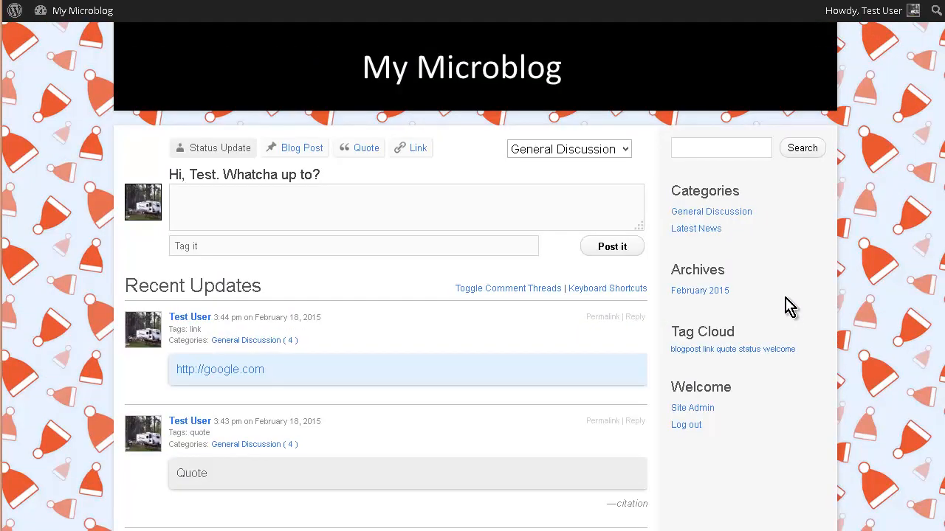
- Log out of the test account and log back in as the administrator microblog with the account password
mouse_move(912, 13)
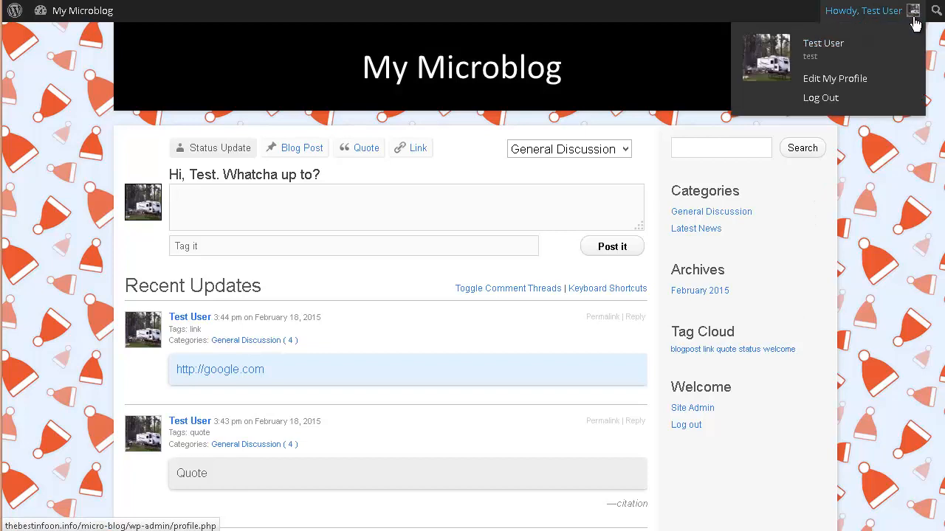
click(835, 103)
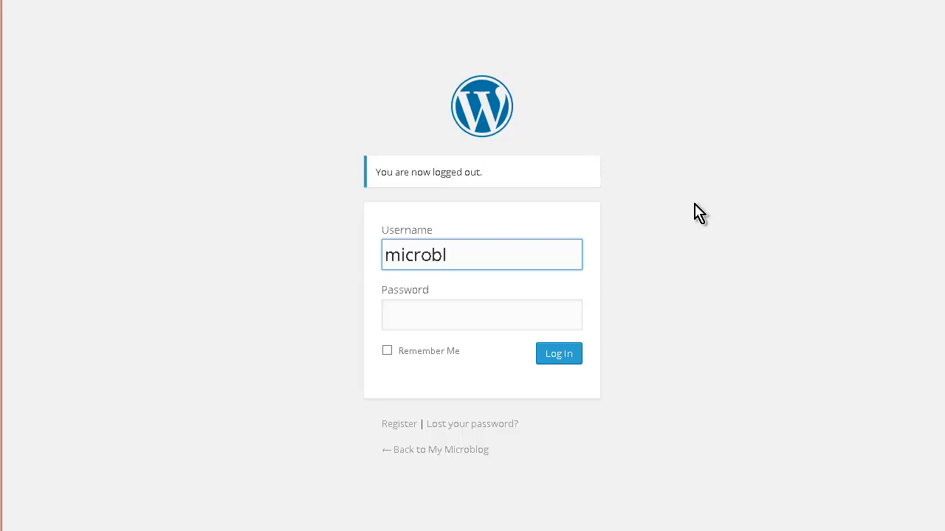
key(Tab)
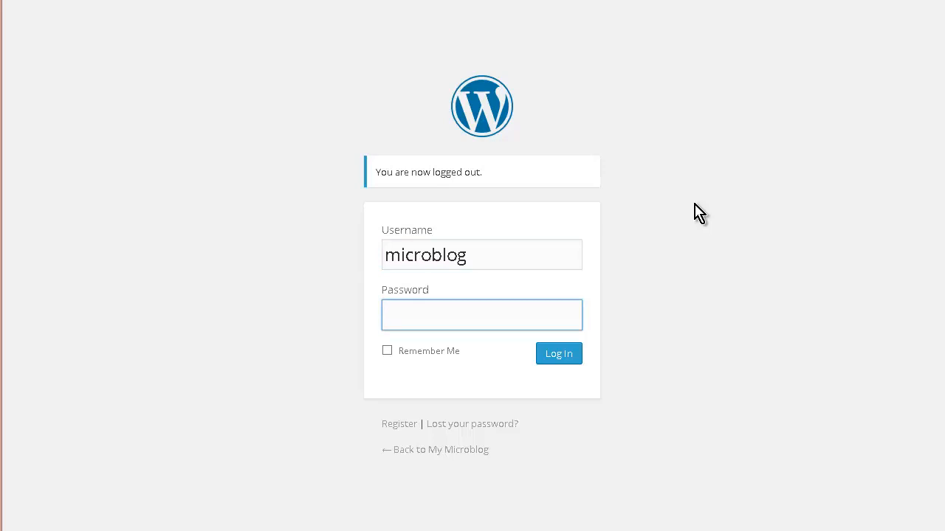
key(Return)
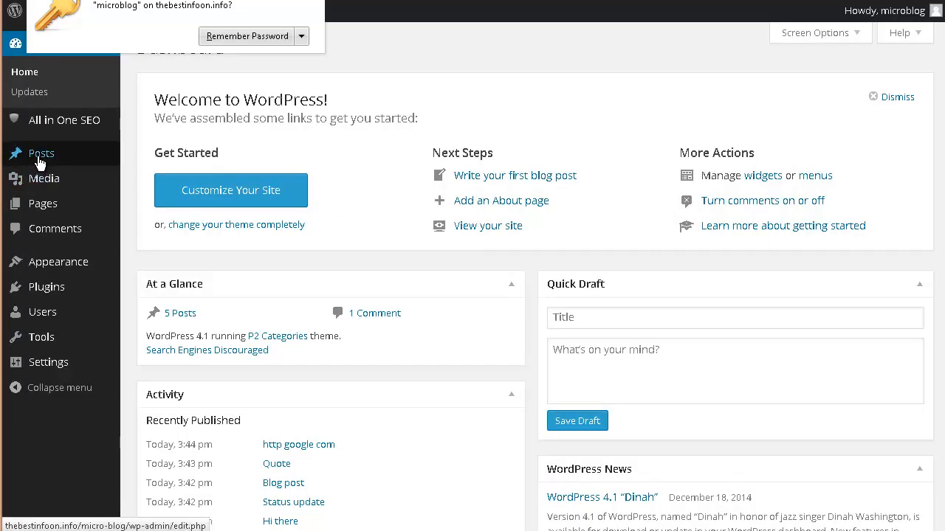
- Open the list of all posts in the site administration and examine the posts' authors, categories, tags and management options
mouse_move(41, 161)
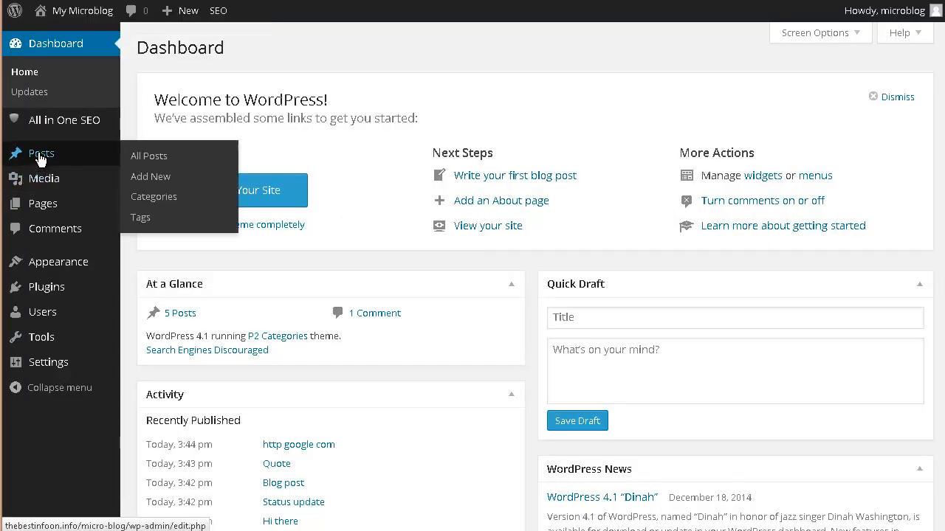
click(152, 157)
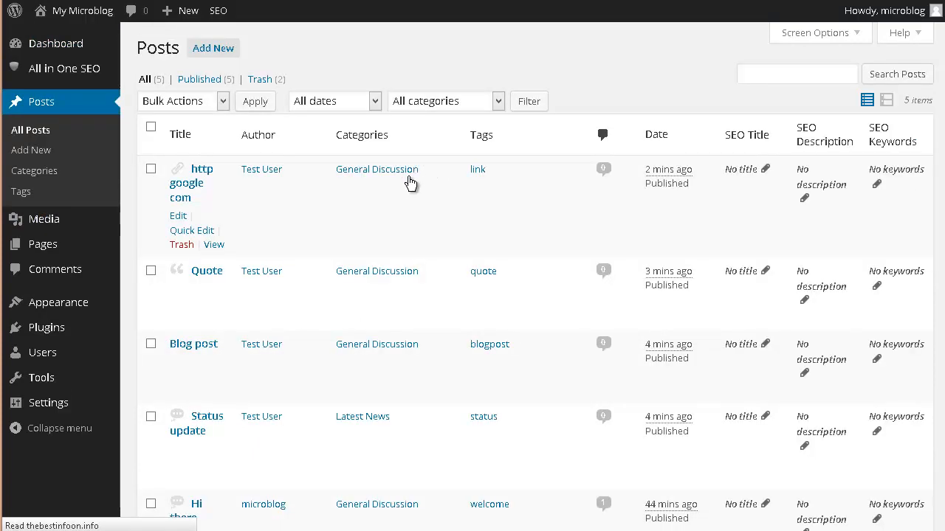
scroll(343, 243, down, 2)
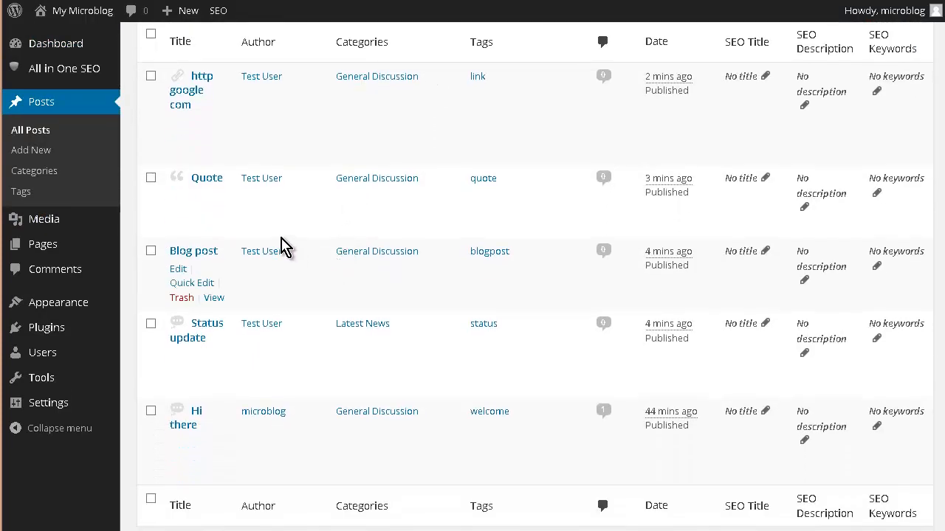
scroll(287, 248, down, 2)
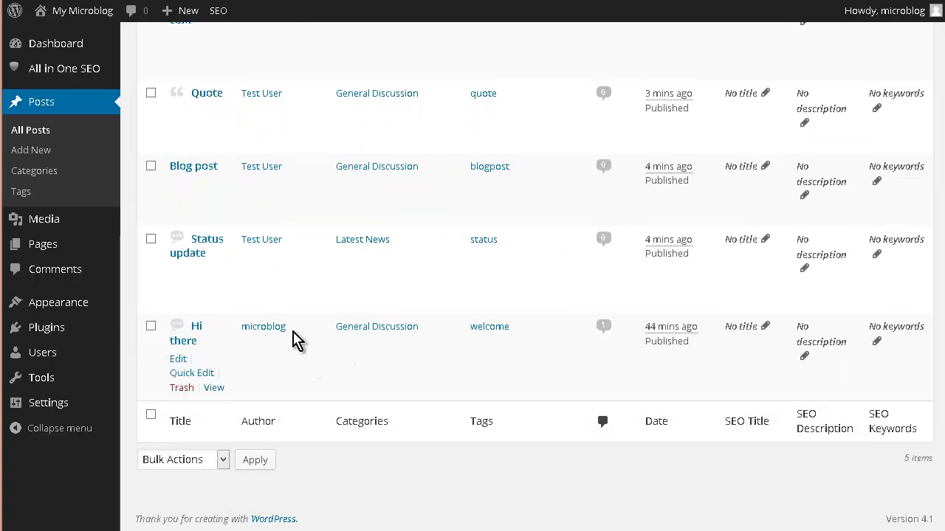
scroll(303, 347, up, 2)
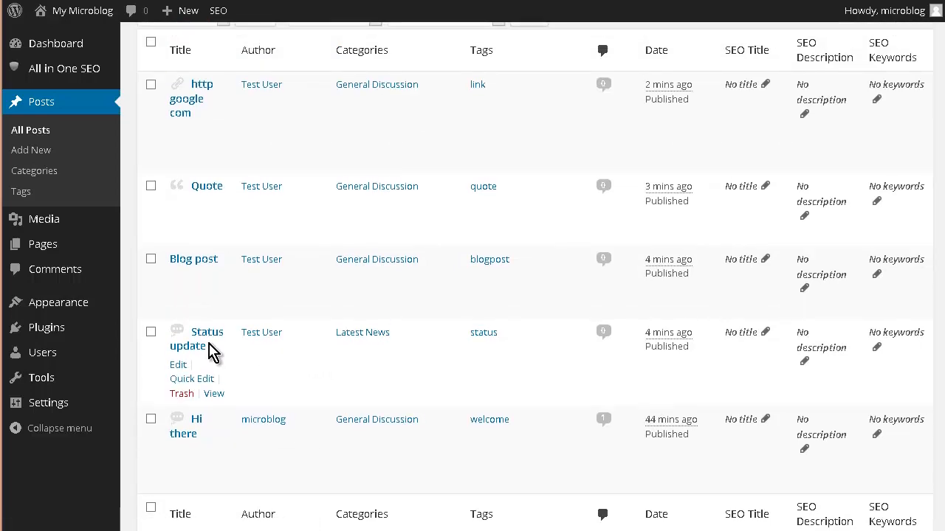
scroll(214, 339, up, 2)
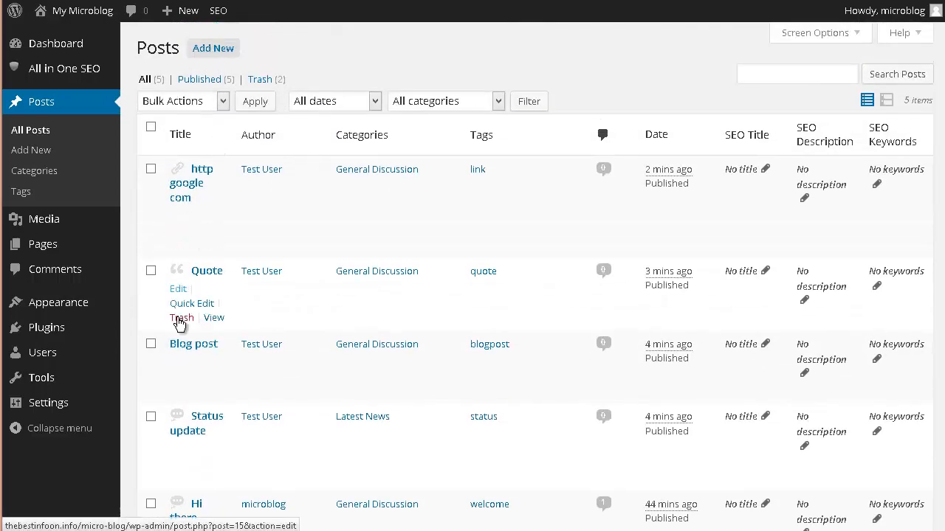
scroll(225, 279, down, 1)
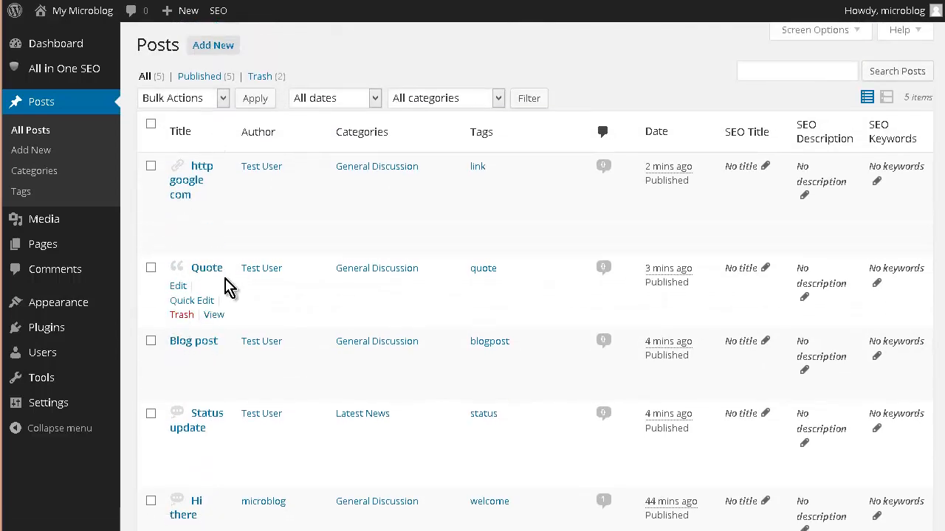
scroll(226, 285, down, 1)
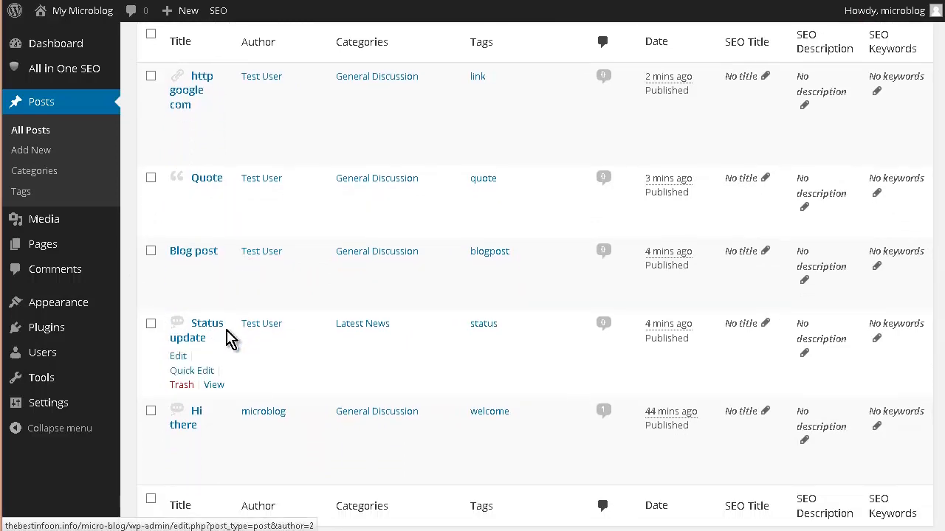
scroll(249, 342, down, 2)
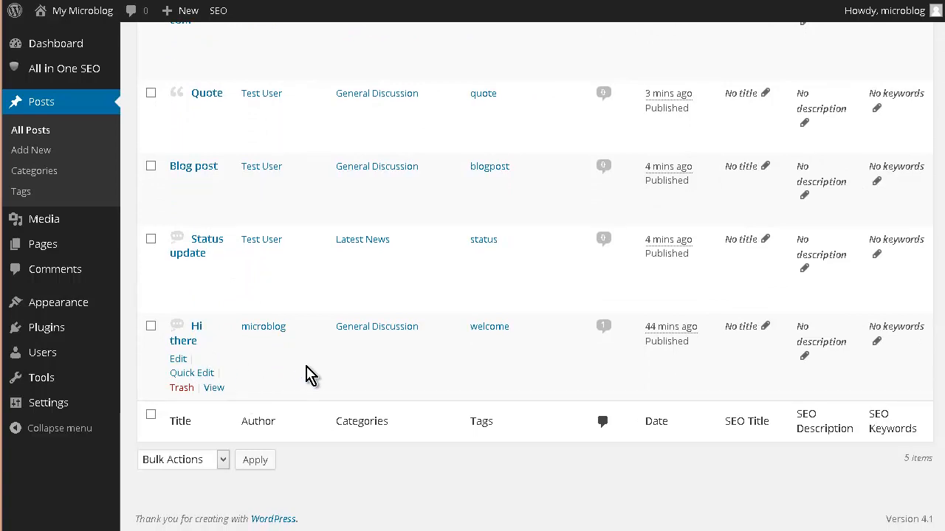
scroll(347, 362, up, 2)
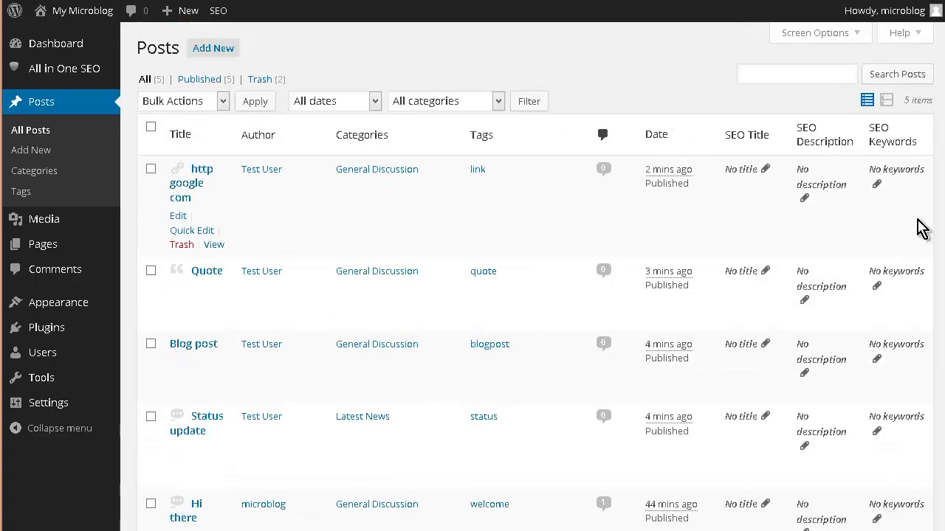